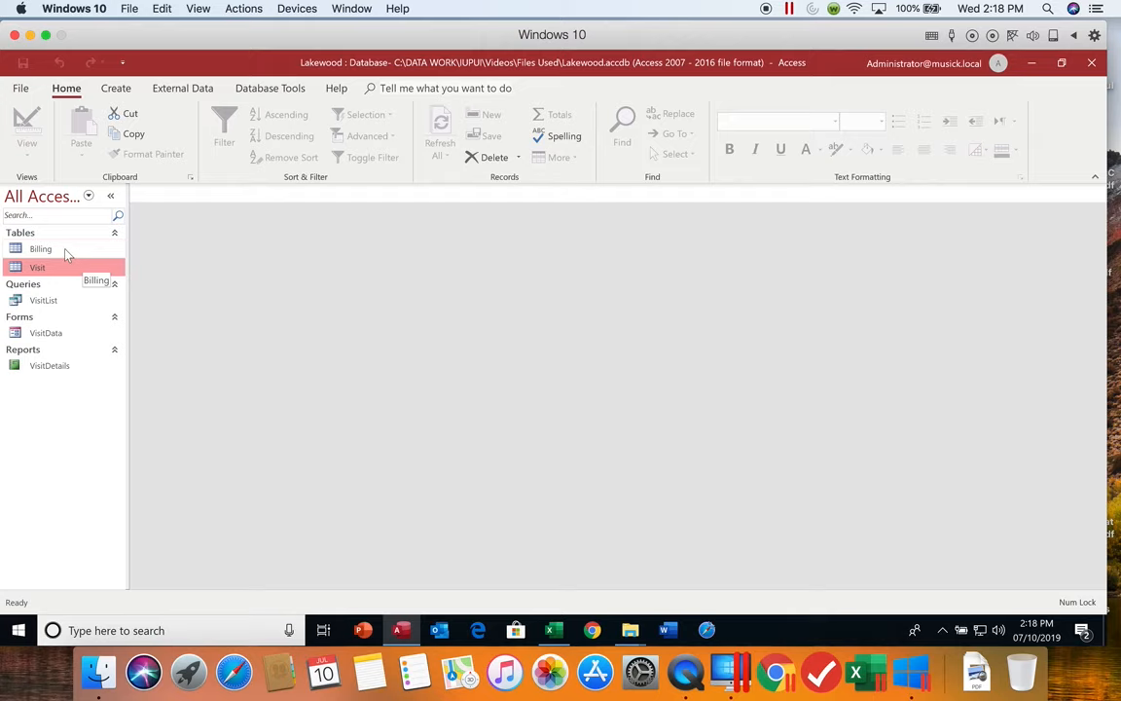
Step: Open the Billing table
{"action": "double_click", "coordinate": [66, 253]}
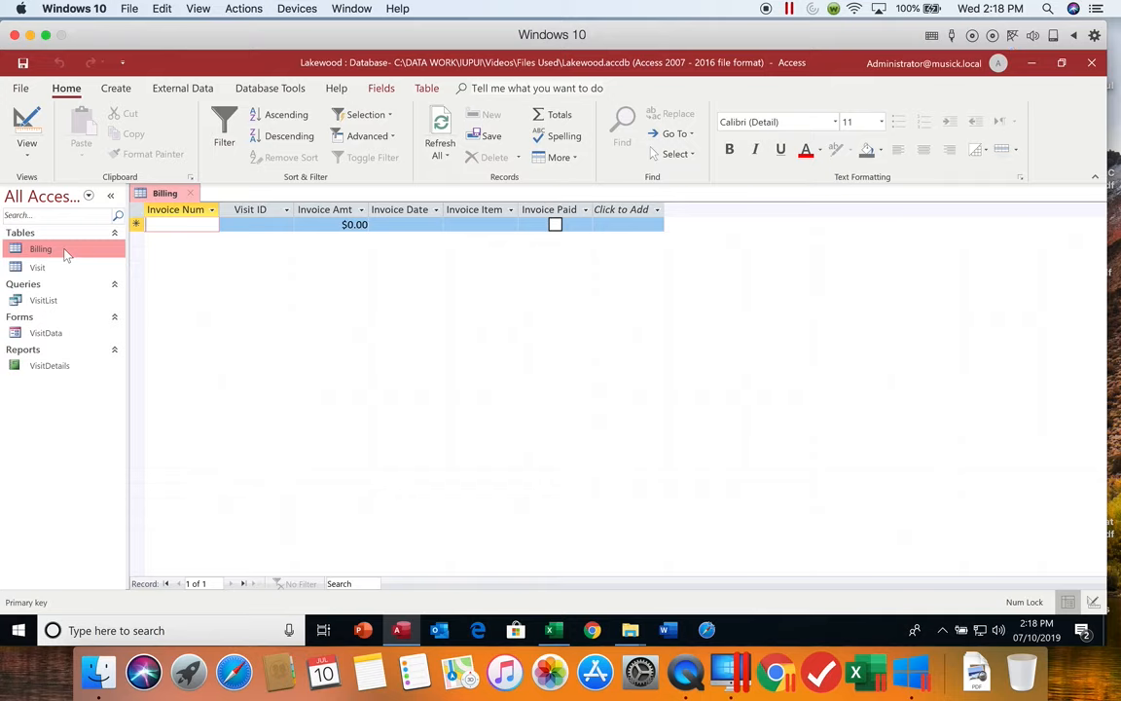
{"action": "type", "text": "26"}
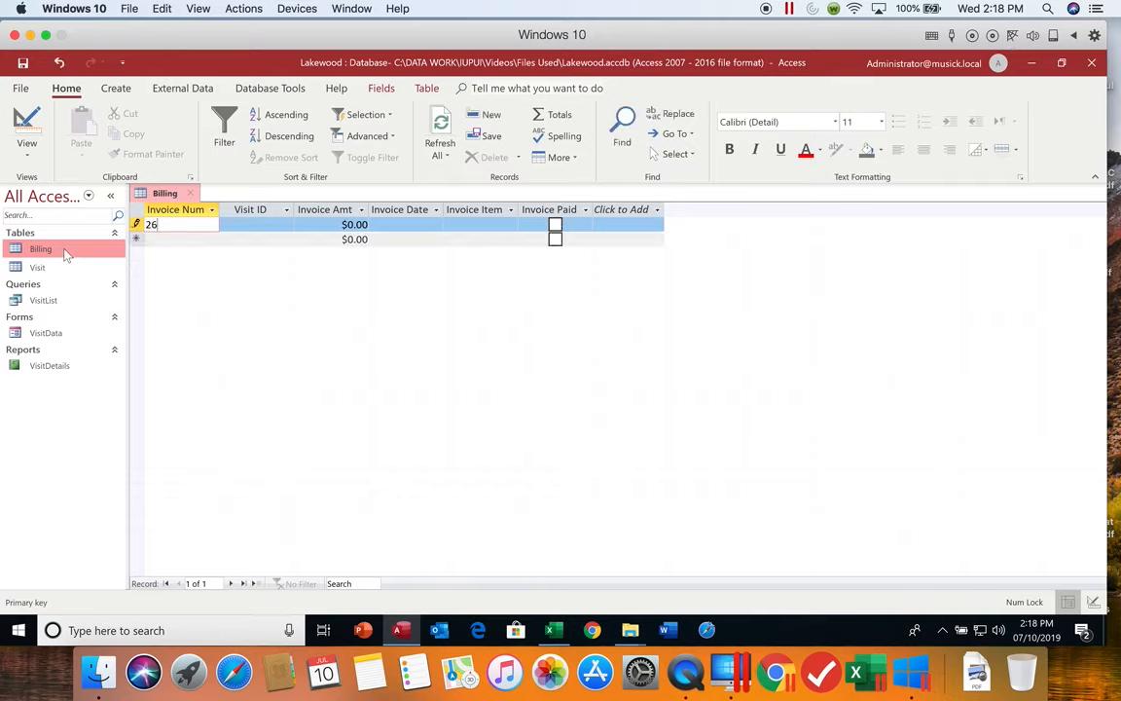
{"action": "type", "text": "501"}
{"action": "key", "text": "Tab"}
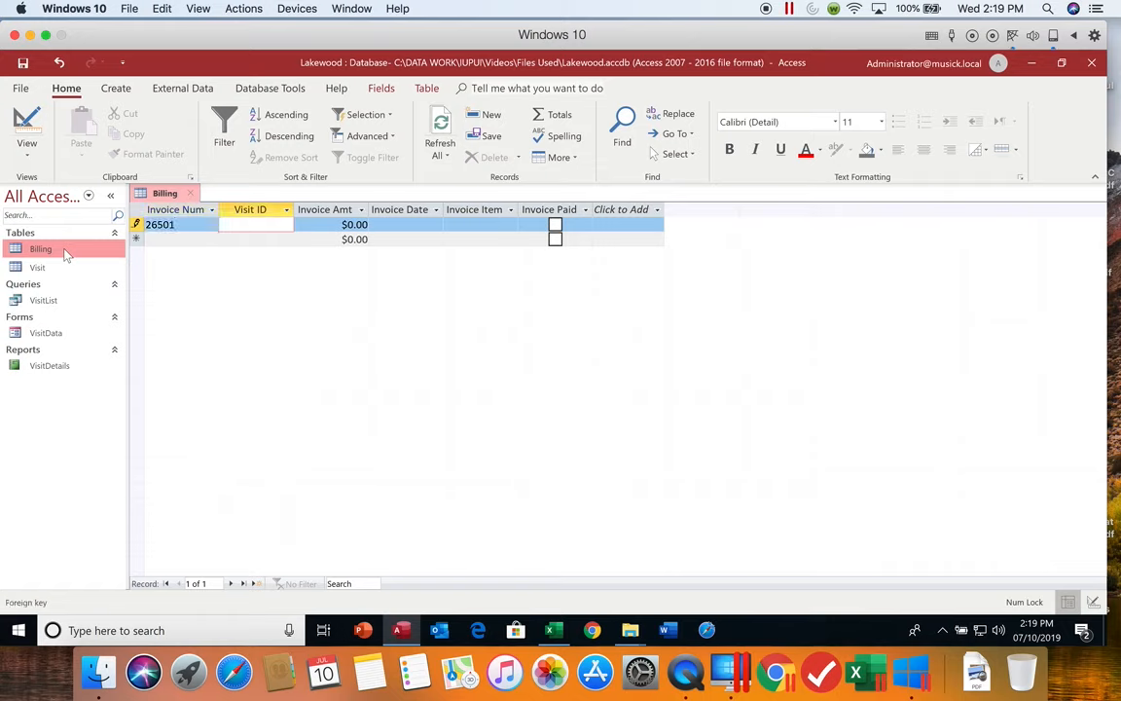
{"action": "type", "text": "1450"}
{"action": "key", "text": "Tab"}
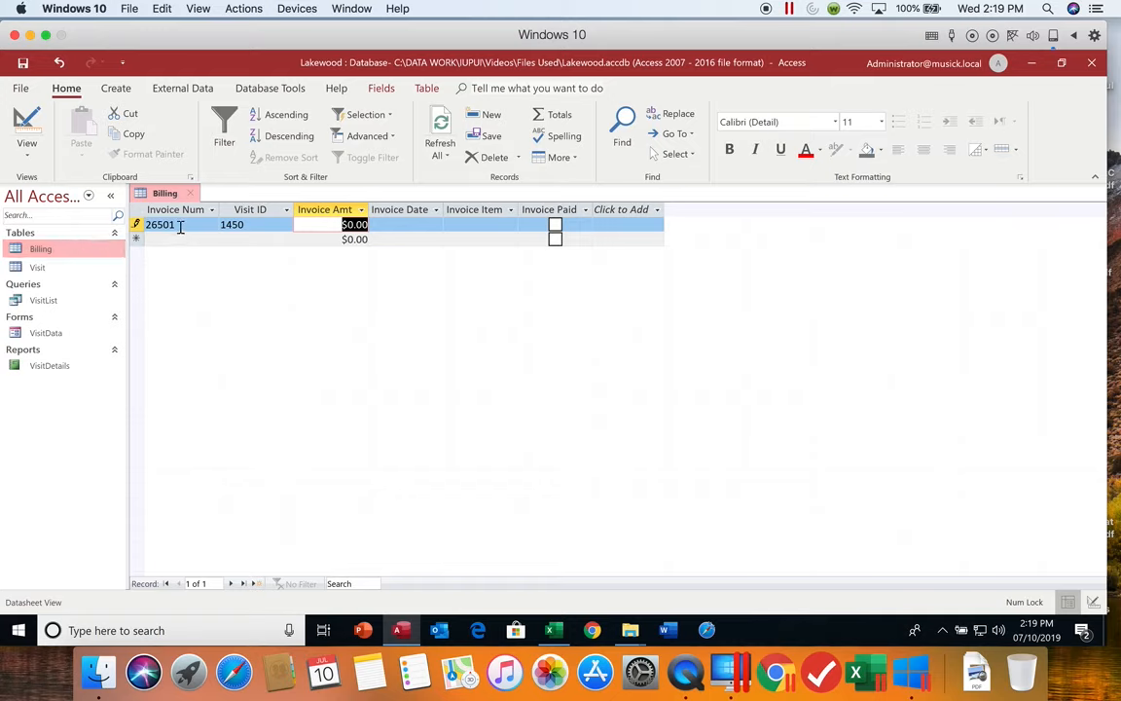
{"action": "key", "text": "Escape"}
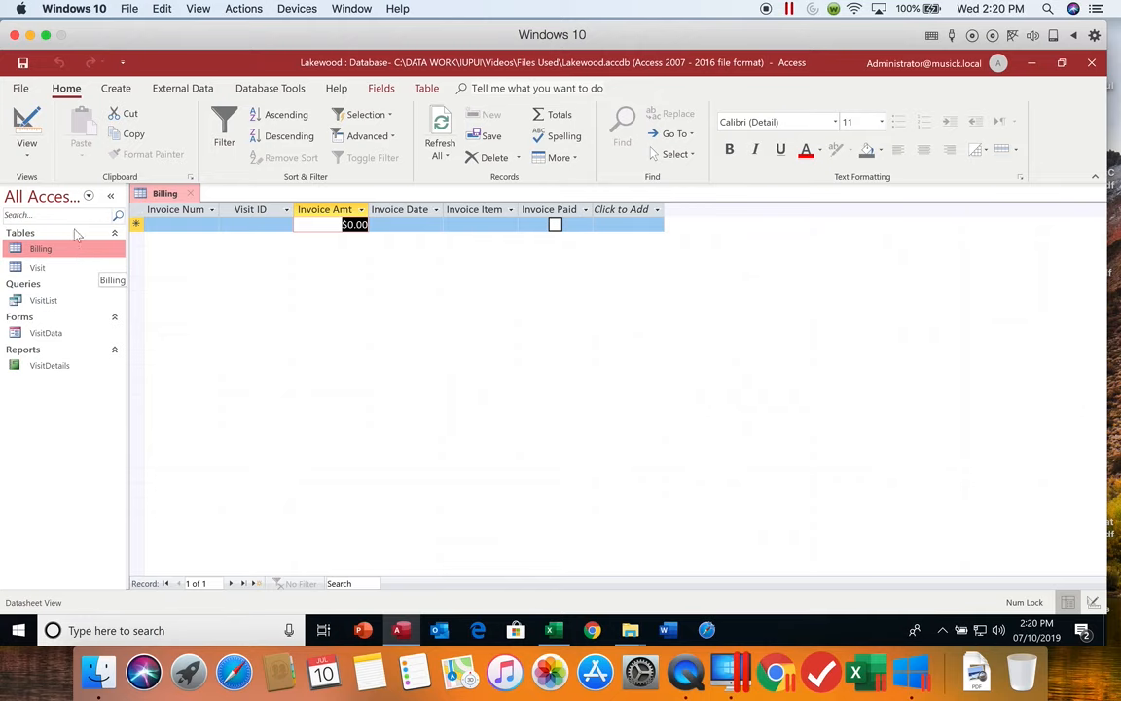
Step: Switch the Billing table to Design view and move the InvoiceAmt field to between InvoiceDate and InvoiceItem
{"action": "left_click", "coordinate": [27, 148]}
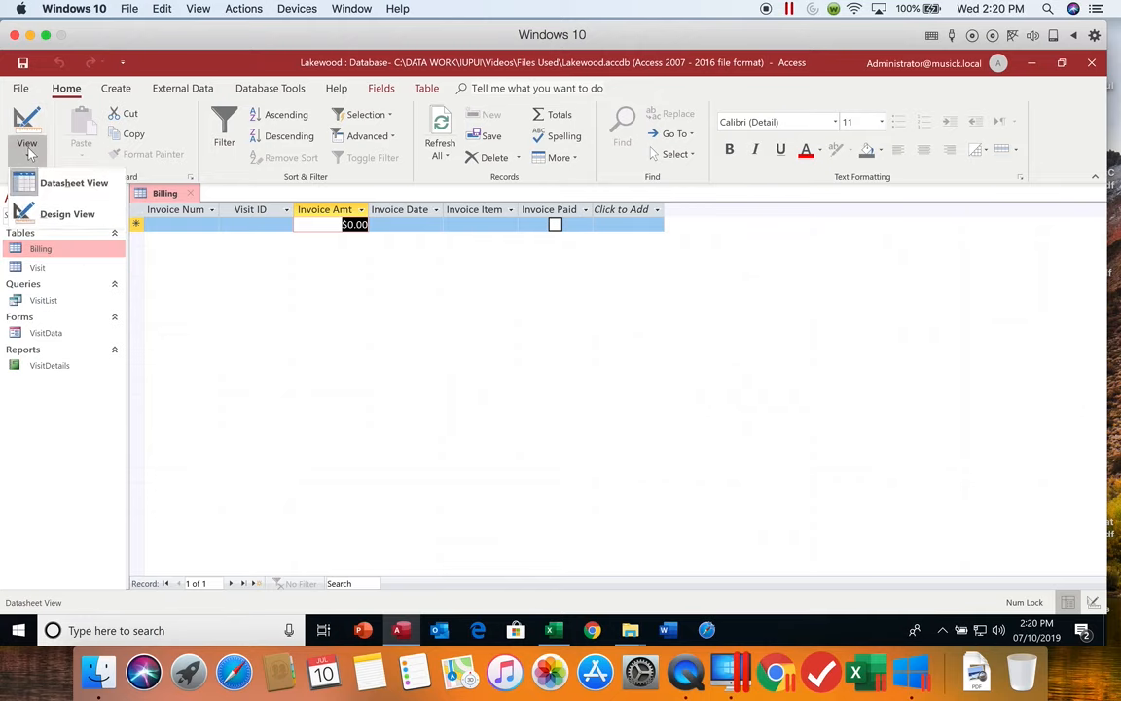
{"action": "left_click", "coordinate": [29, 213]}
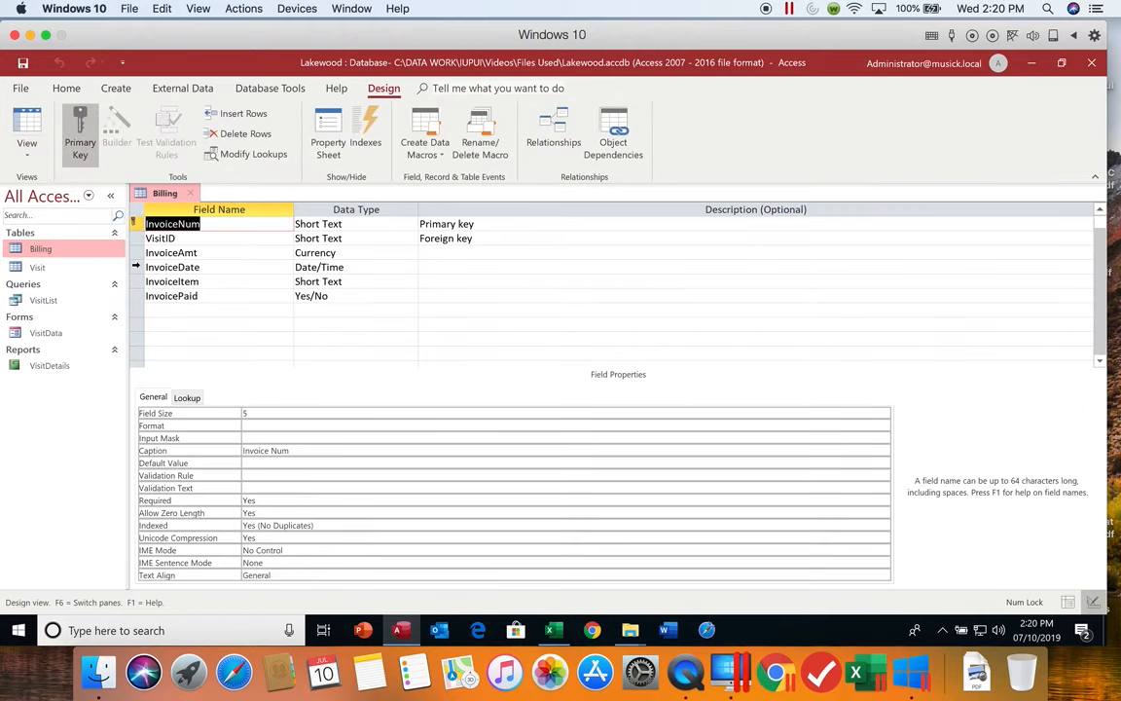
{"action": "left_click", "coordinate": [135, 268]}
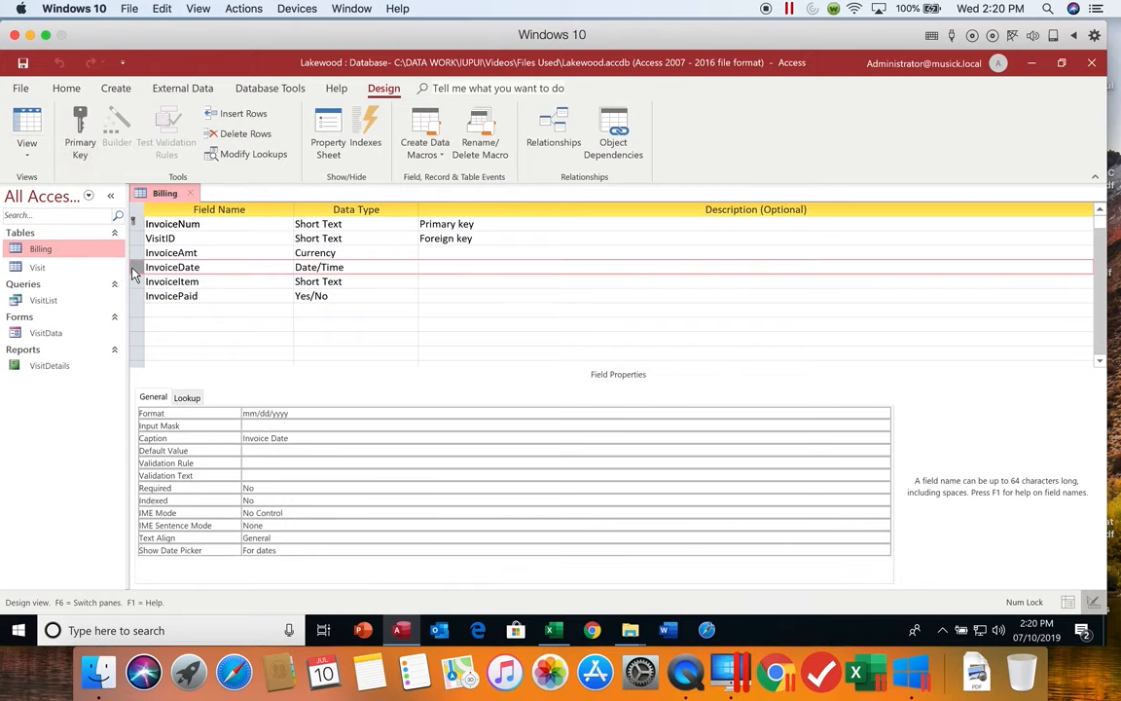
{"action": "left_click", "coordinate": [136, 254]}
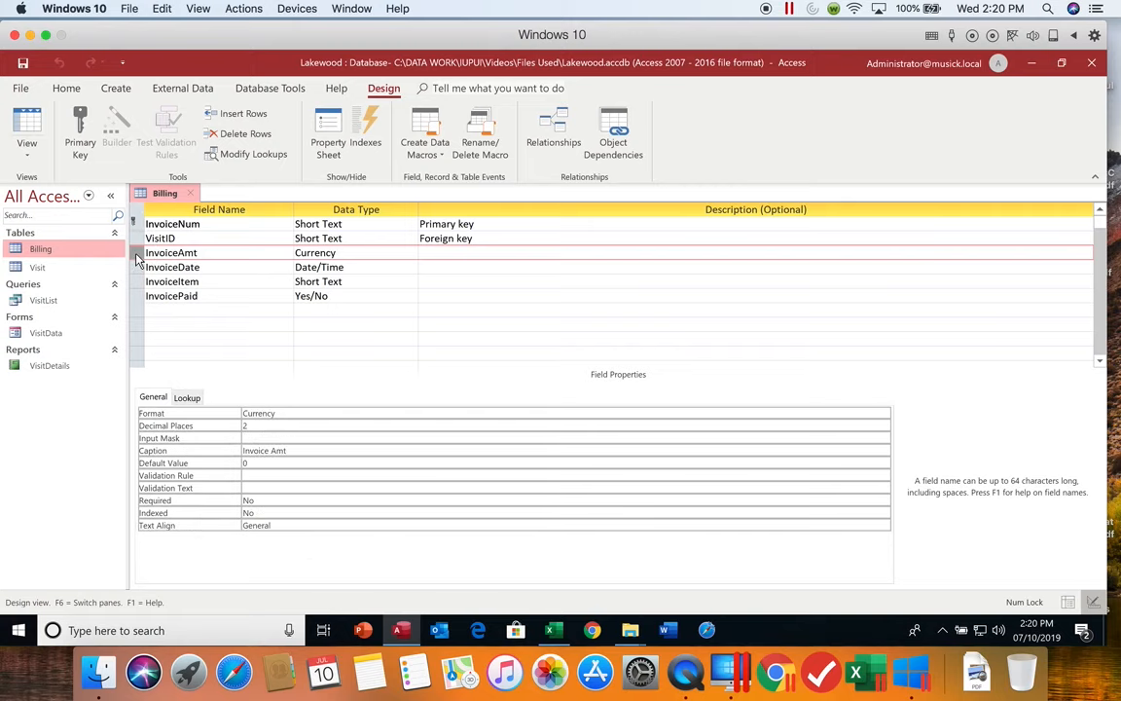
{"action": "left_click", "coordinate": [136, 251]}
{"action": "left_click", "coordinate": [137, 254]}
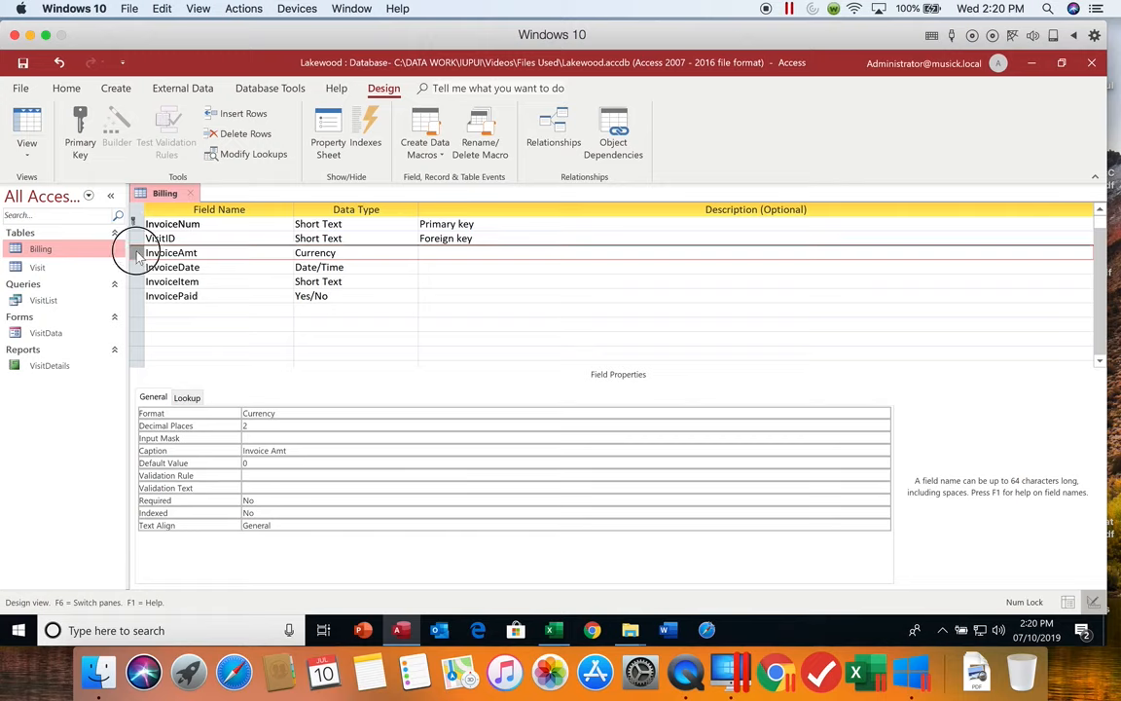
{"action": "left_click_drag", "start_coordinate": [137, 254], "coordinate": [137, 284]}
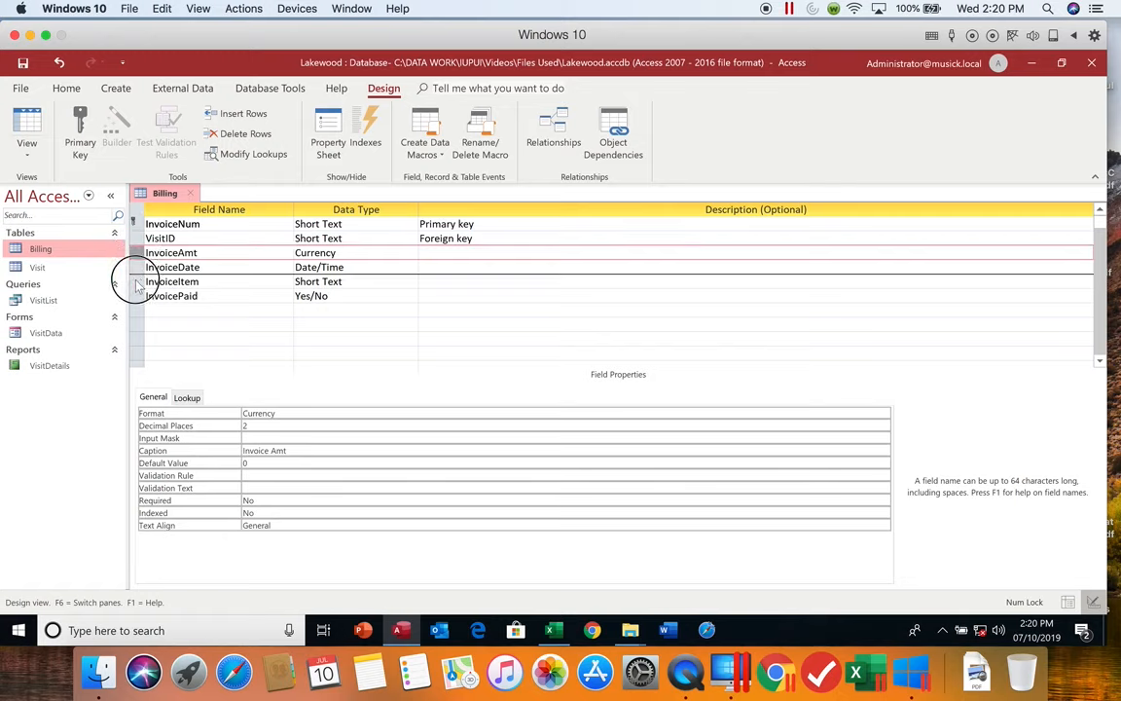
{"action": "left_click_drag", "start_coordinate": [137, 284], "coordinate": [136, 281]}
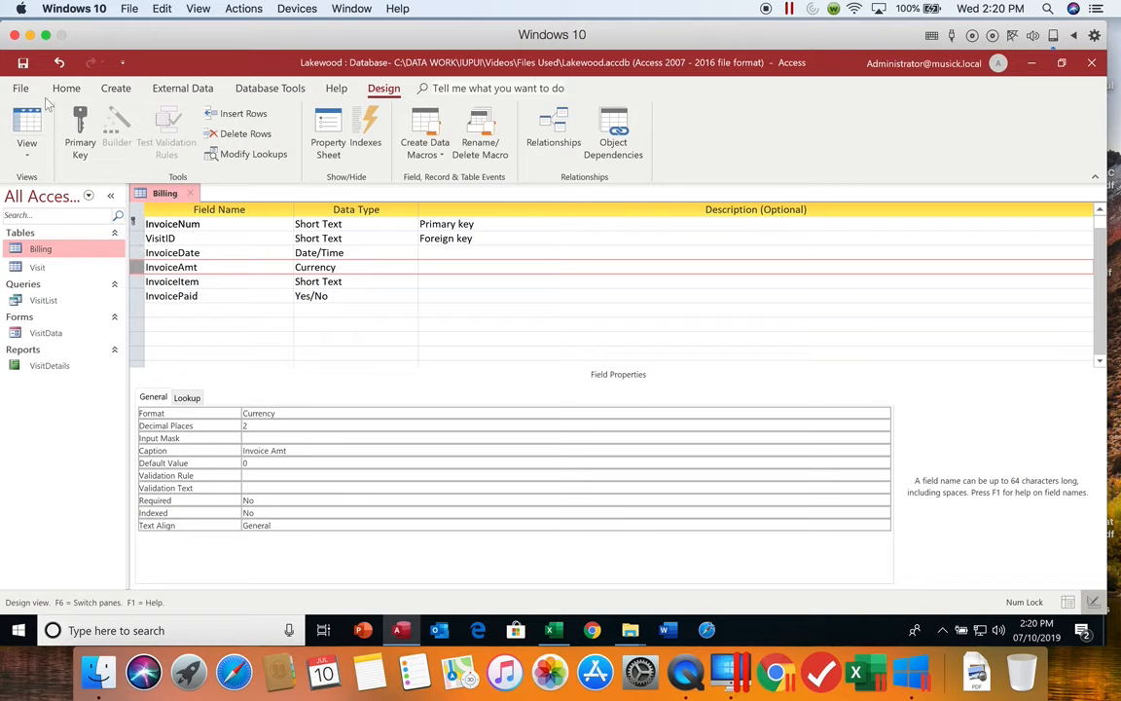
Step: Save the Billing table design and return the table to Datasheet view
{"action": "left_click", "coordinate": [25, 64]}
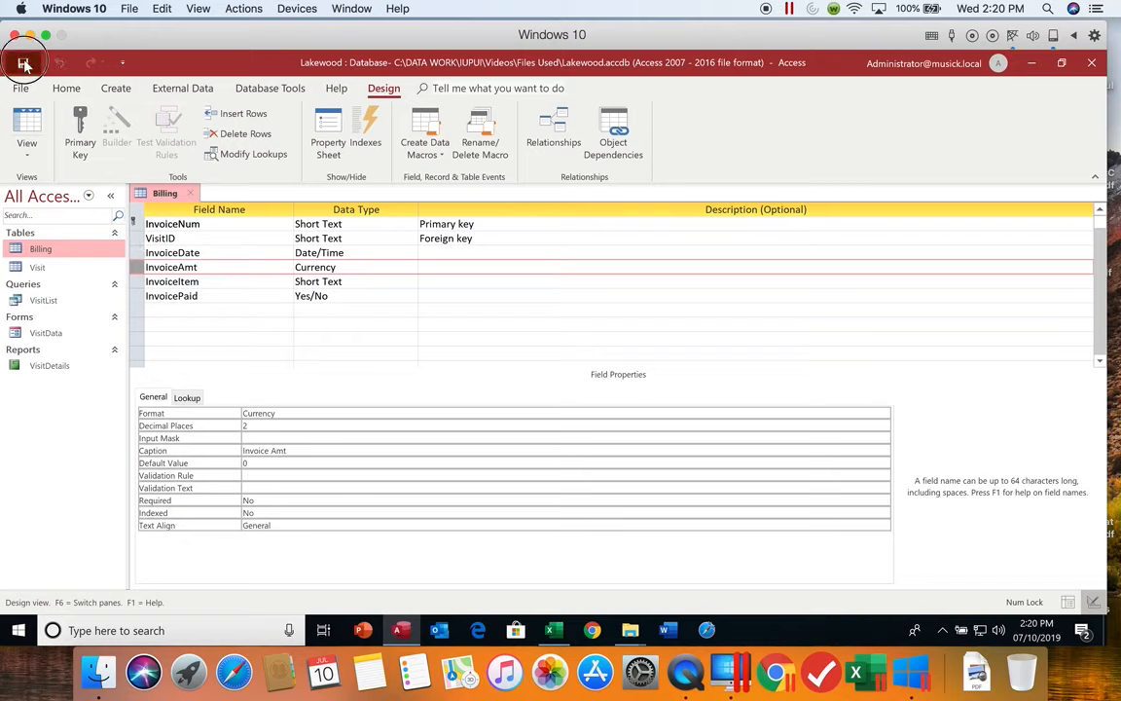
{"action": "left_click", "coordinate": [26, 146]}
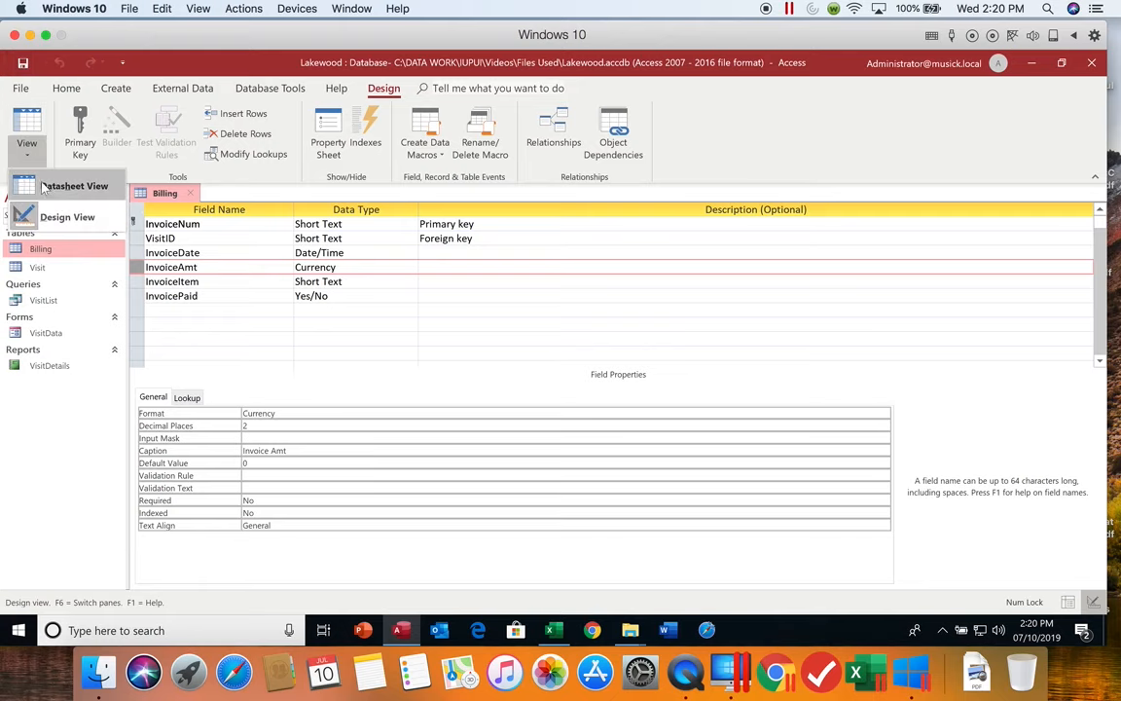
{"action": "left_click", "coordinate": [48, 185]}
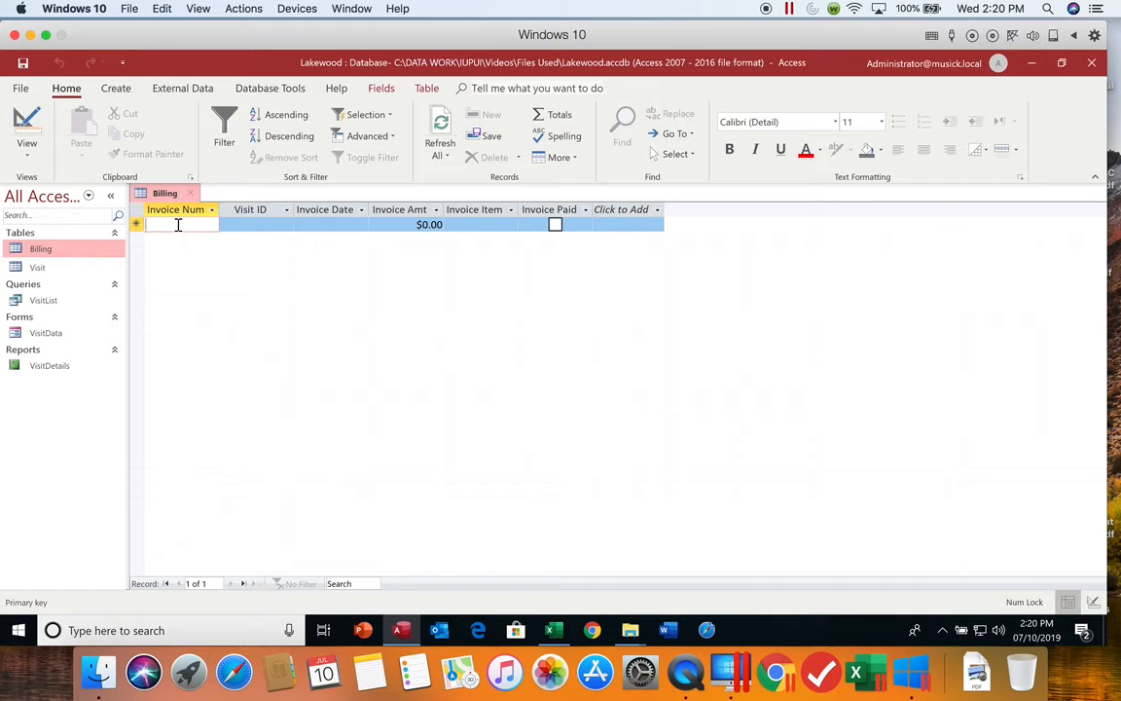
Step: Start the first Billing record with invoice number 26501, visit ID 1450 and invoice date 10/27/2020
{"action": "type", "text": "2"}
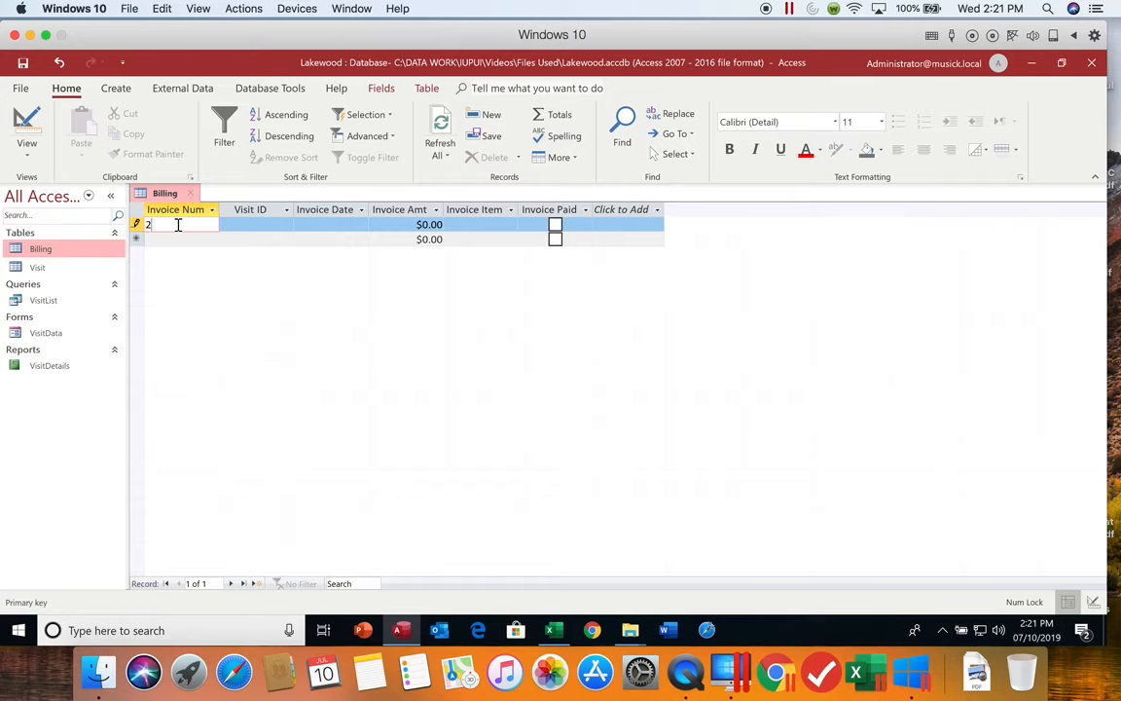
{"action": "type", "text": "6501"}
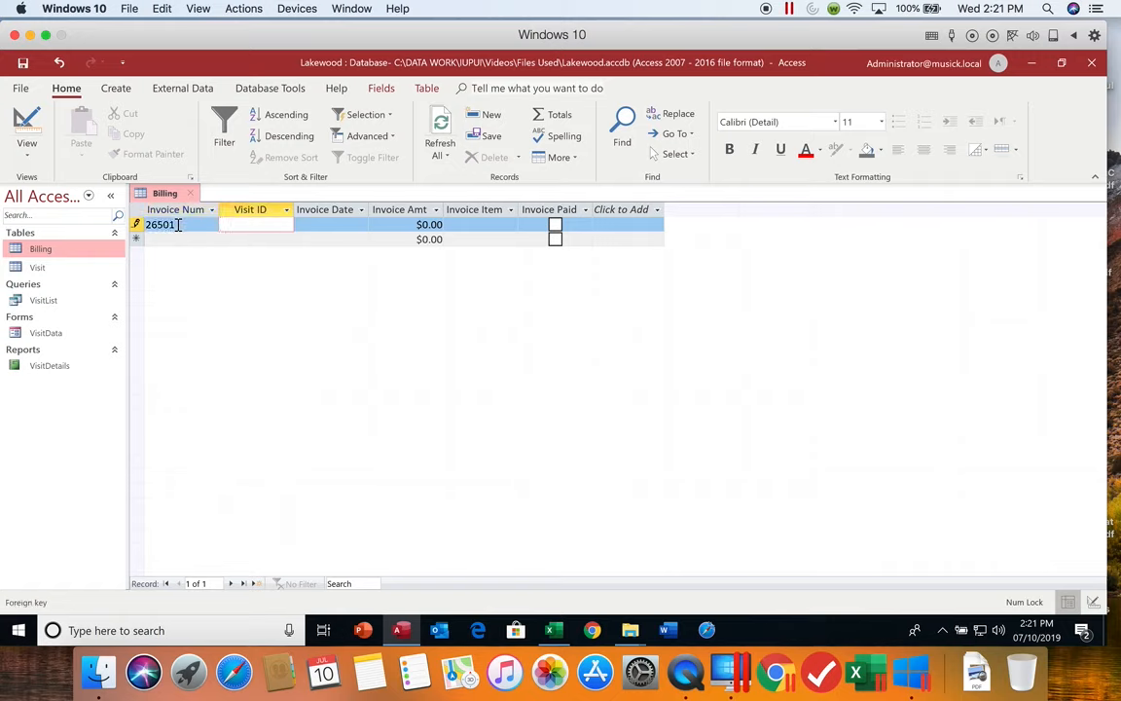
{"action": "type", "text": "1450"}
{"action": "key", "text": "Tab"}
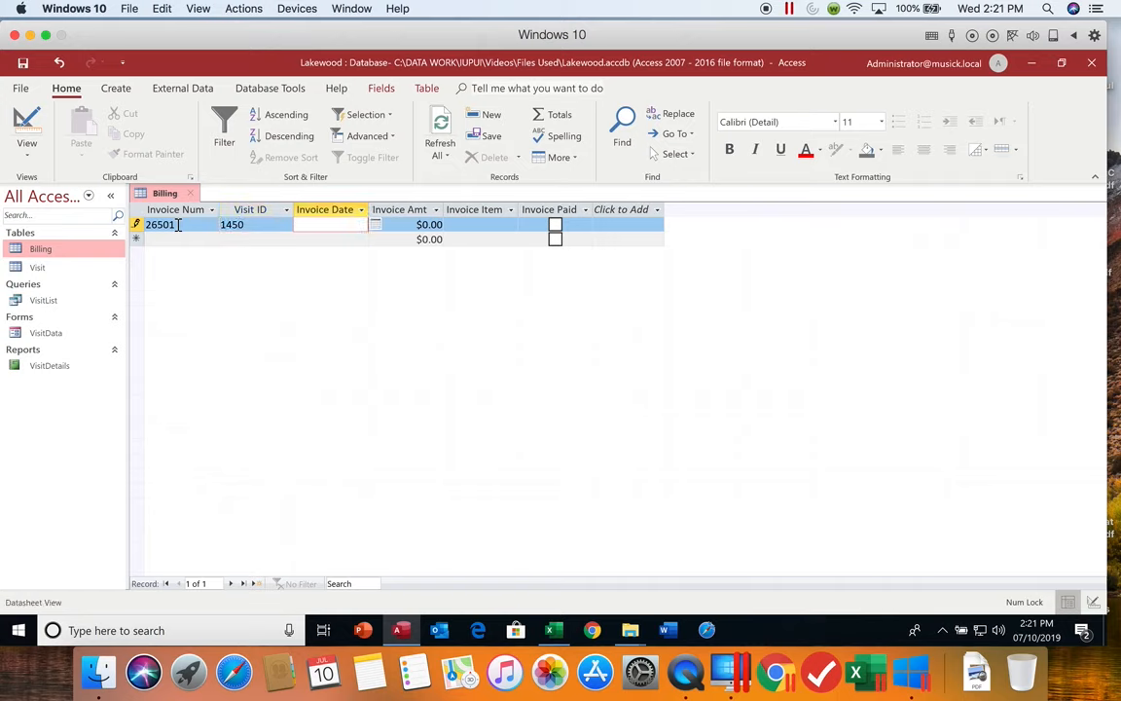
{"action": "type", "text": "10/27/2020"}
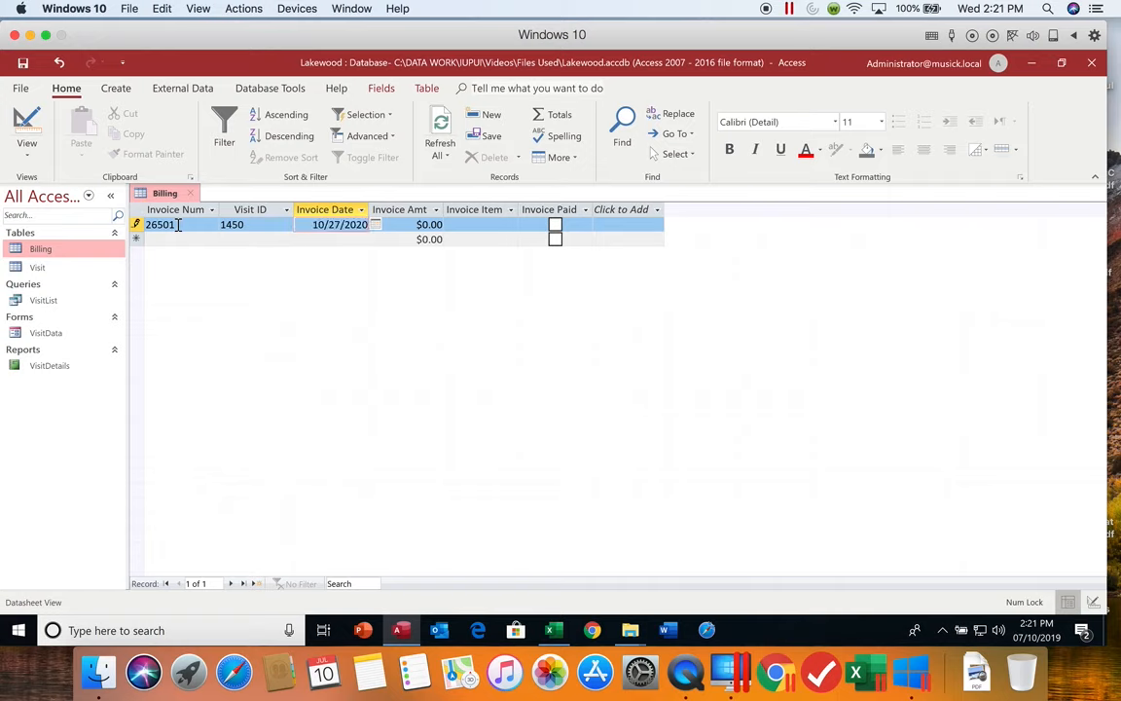
{"action": "key", "text": "Tab"}
Step: Complete invoice 26501 with amount 125 and item "Office visit", and mark it as paid
{"action": "type", "text": "125"}
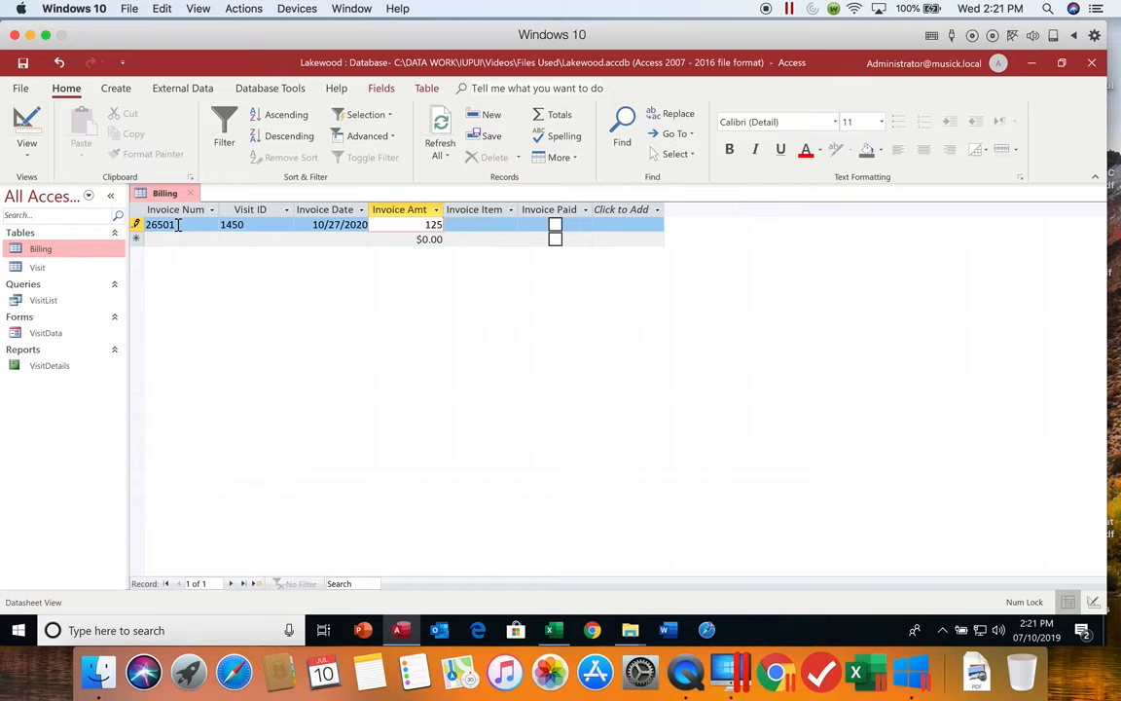
{"action": "key", "text": "Tab"}
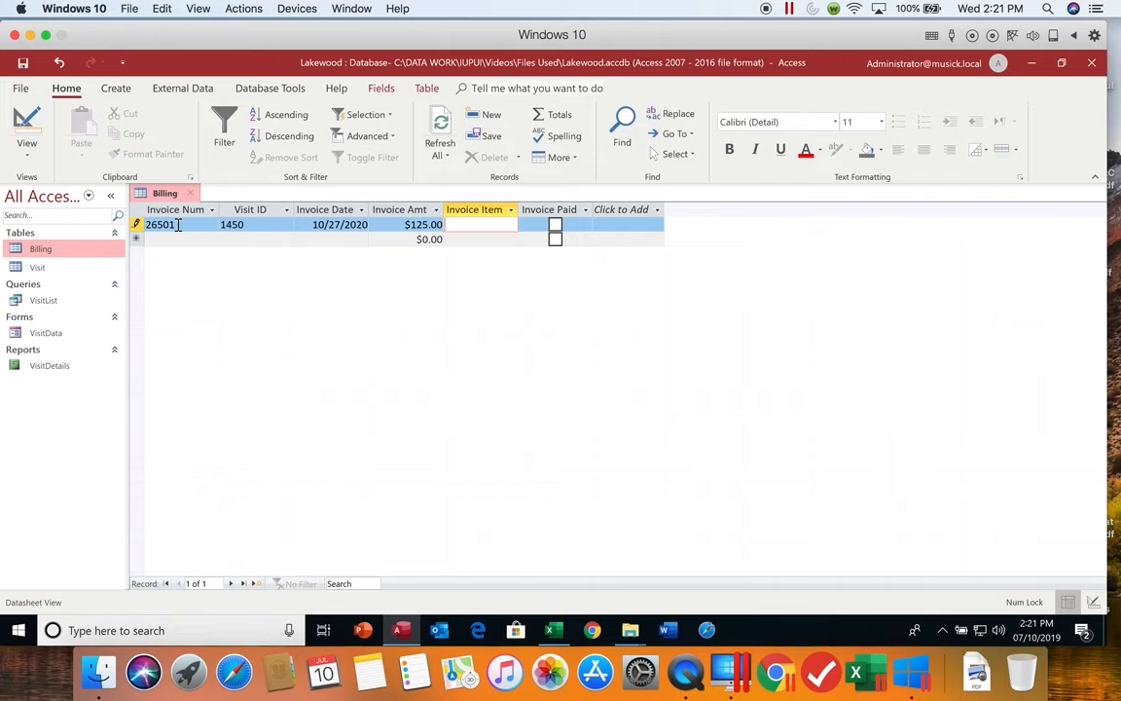
{"action": "type", "text": "Office visit"}
{"action": "key", "text": "Tab"}
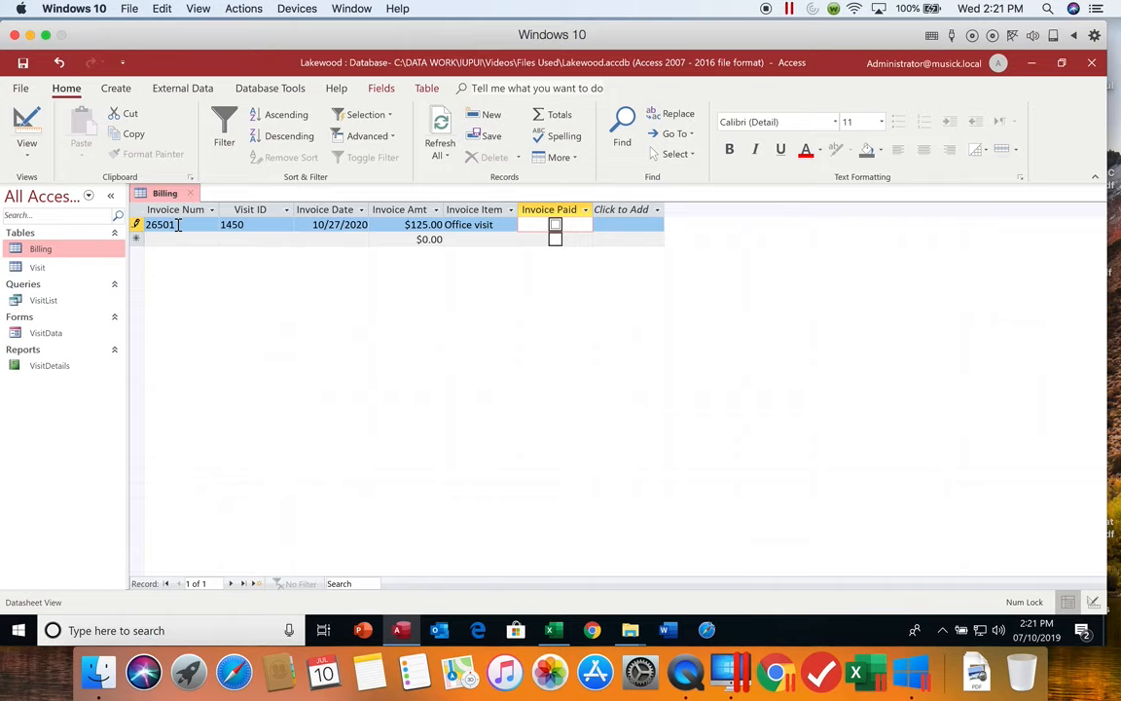
{"action": "key", "text": "space"}
{"action": "key", "text": "Tab"}
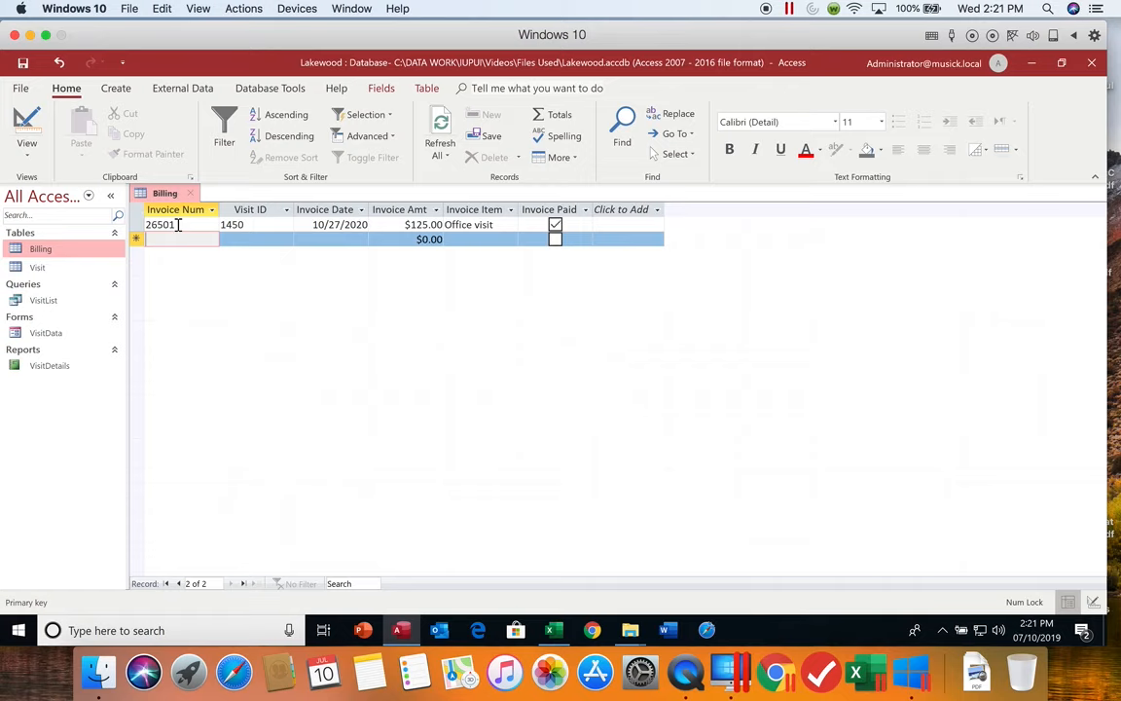
Step: Start the second Billing record with invoice number 26589, visit ID 1495 and invoice date 12/28/2020
{"action": "type", "text": "265"}
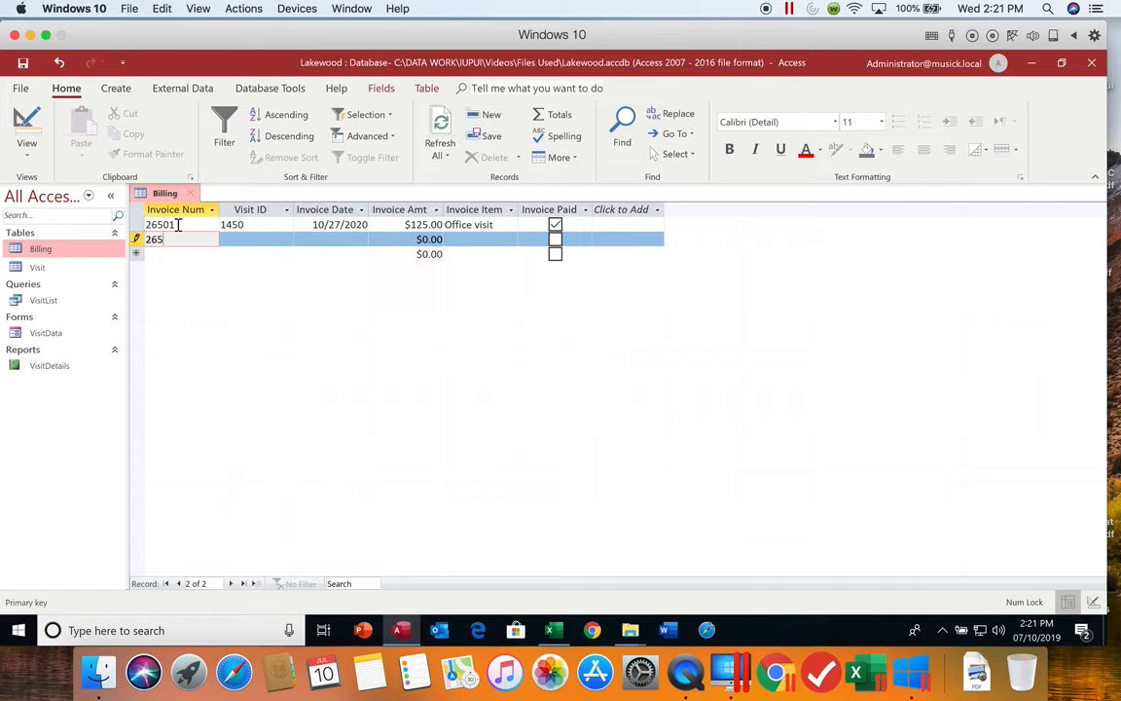
{"action": "type", "text": "89"}
{"action": "key", "text": "Tab"}
{"action": "type", "text": "1495"}
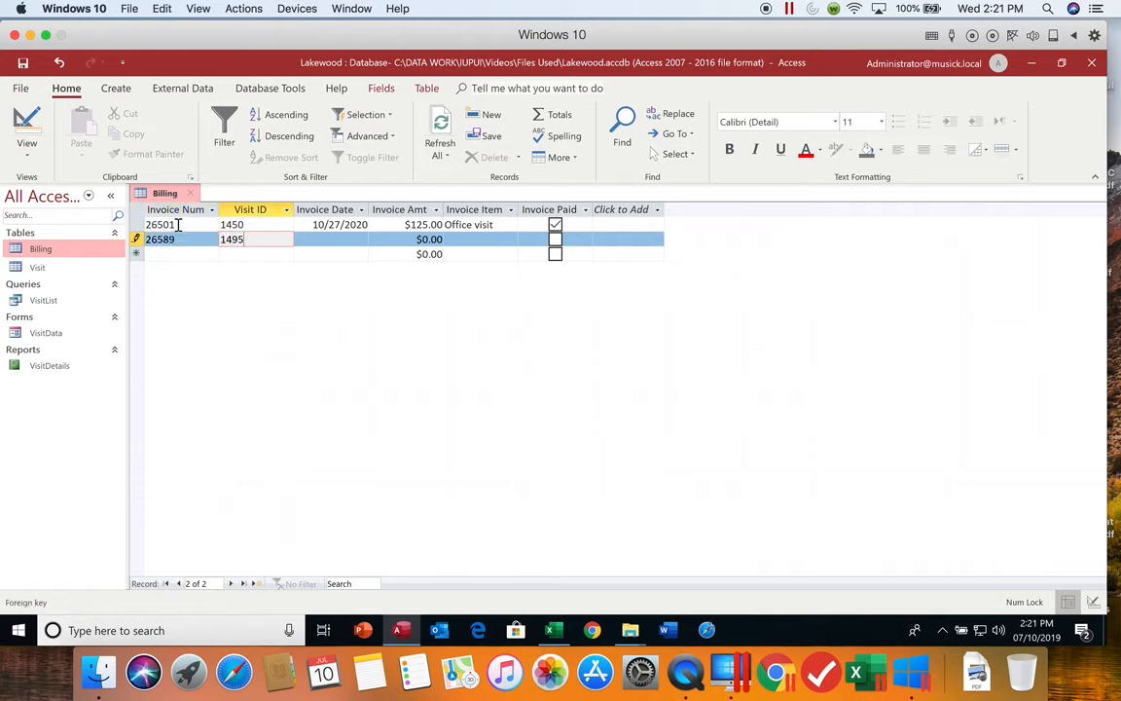
{"action": "key", "text": "Tab"}
{"action": "type", "text": "1"}
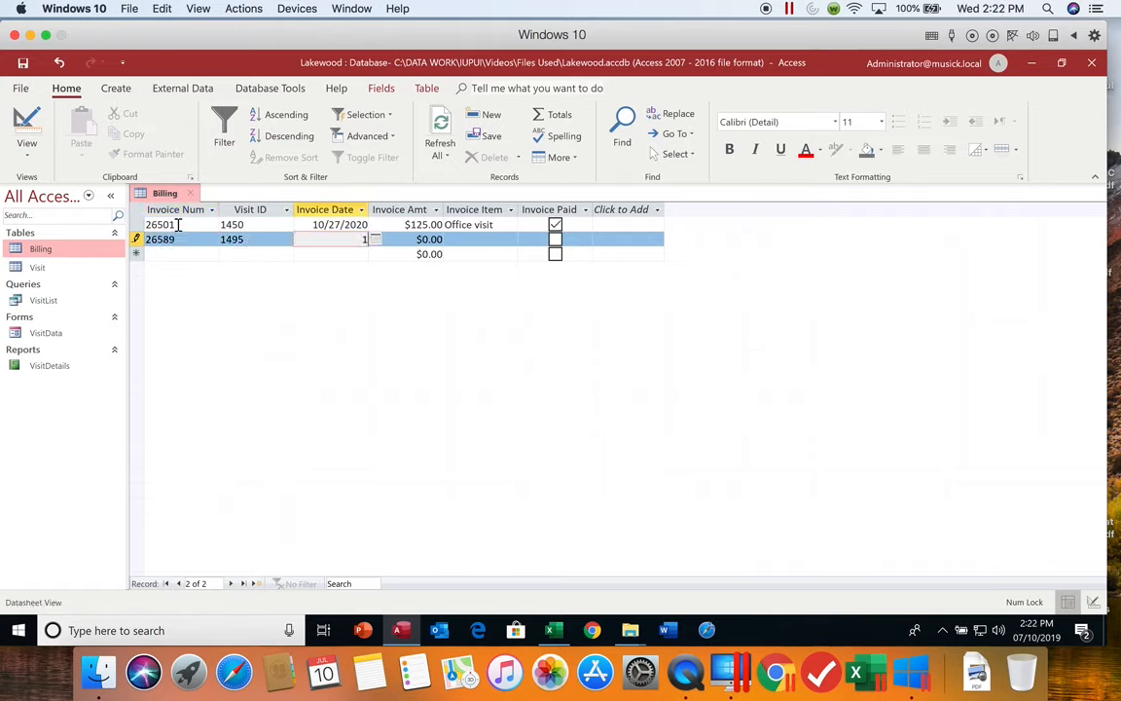
{"action": "type", "text": "2/28/20"}
{"action": "key", "text": "Tab"}
Step: Complete invoice 26589 with amount 125 and item "Office visit", leaving it unpaid
{"action": "type", "text": "1"}
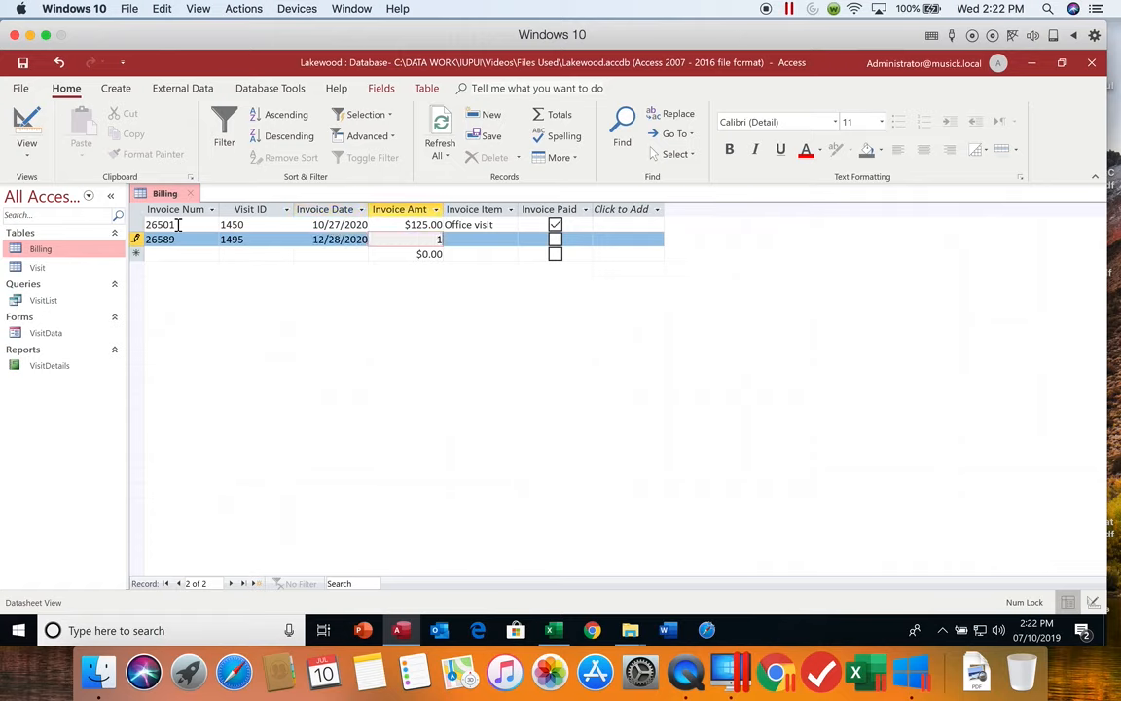
{"action": "type", "text": "25"}
{"action": "key", "text": "Tab"}
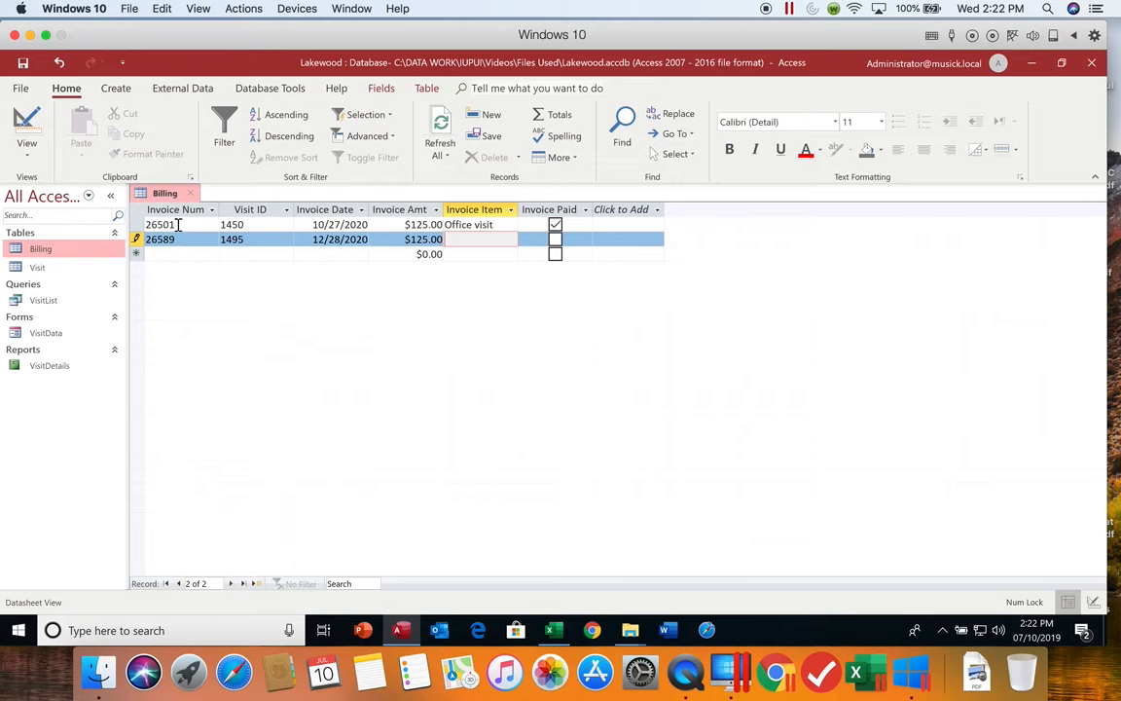
{"action": "type", "text": "Office visit"}
{"action": "key", "text": "Tab"}
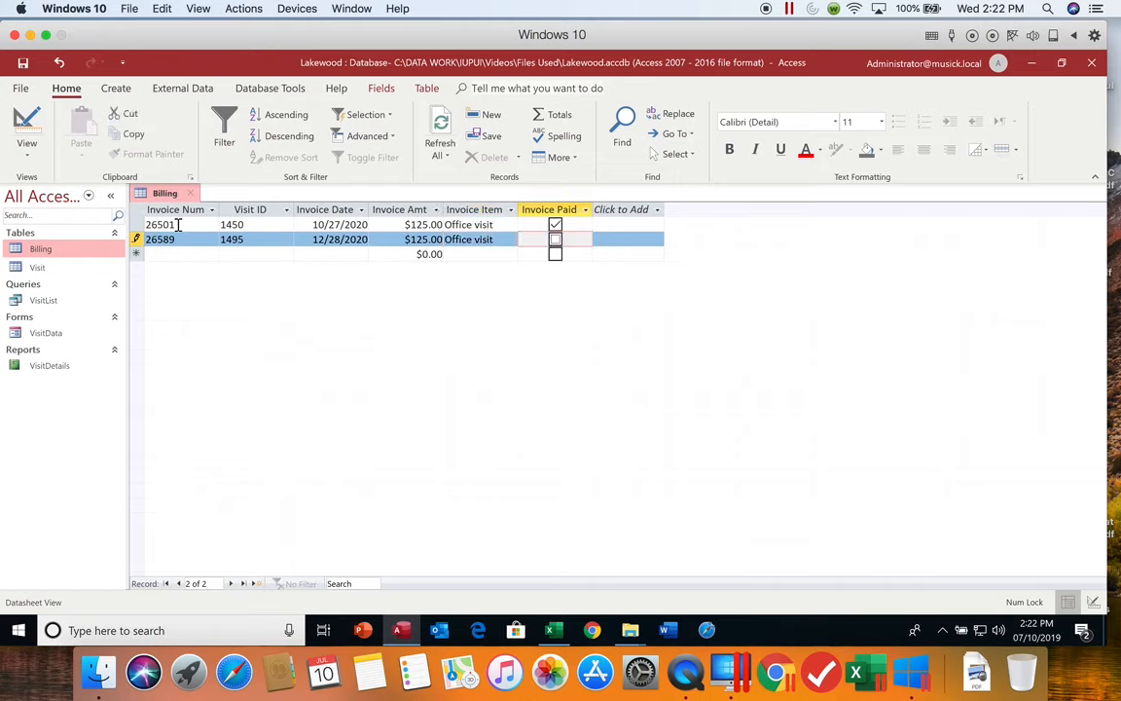
{"action": "key", "text": "Tab"}
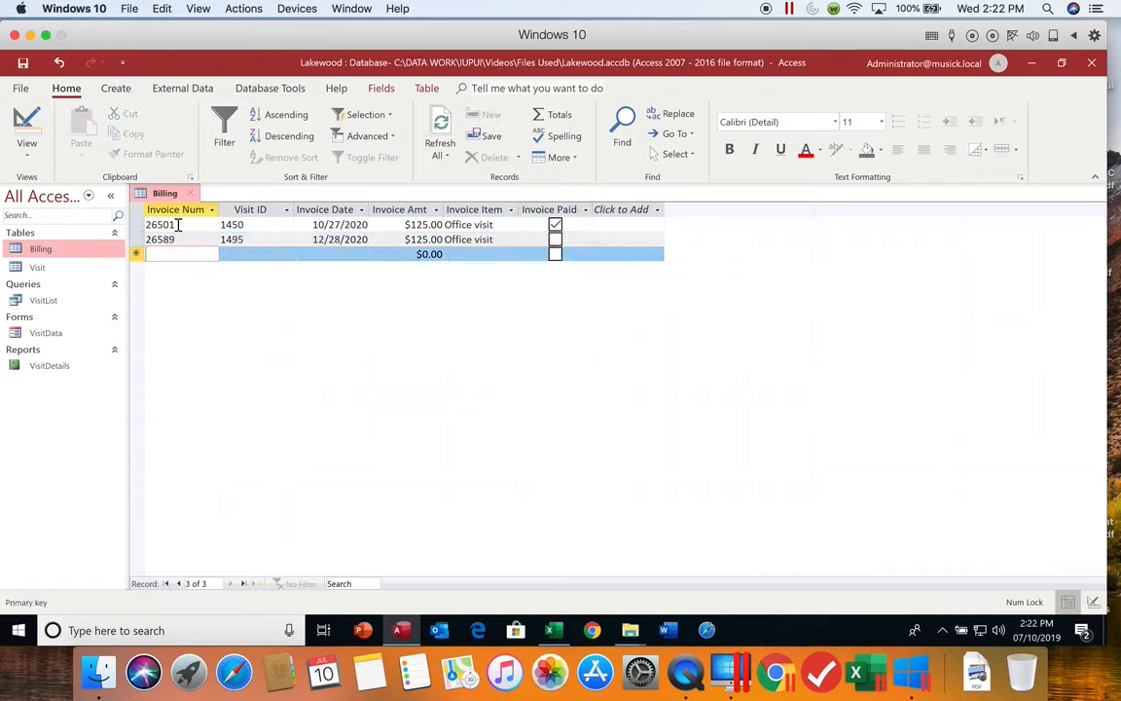
Step: Start the third Billing record with invoice number 26655 and visit ID 1530
{"action": "type", "text": "266"}
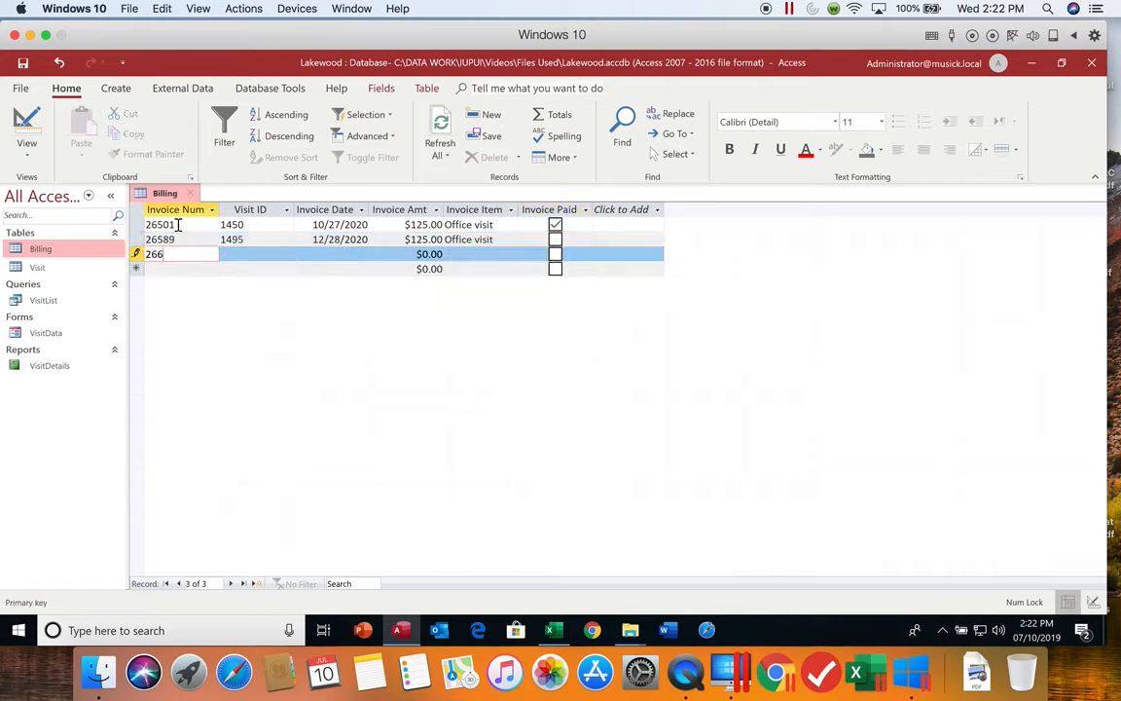
{"action": "type", "text": "55"}
{"action": "key", "text": "Tab"}
{"action": "type", "text": "1"}
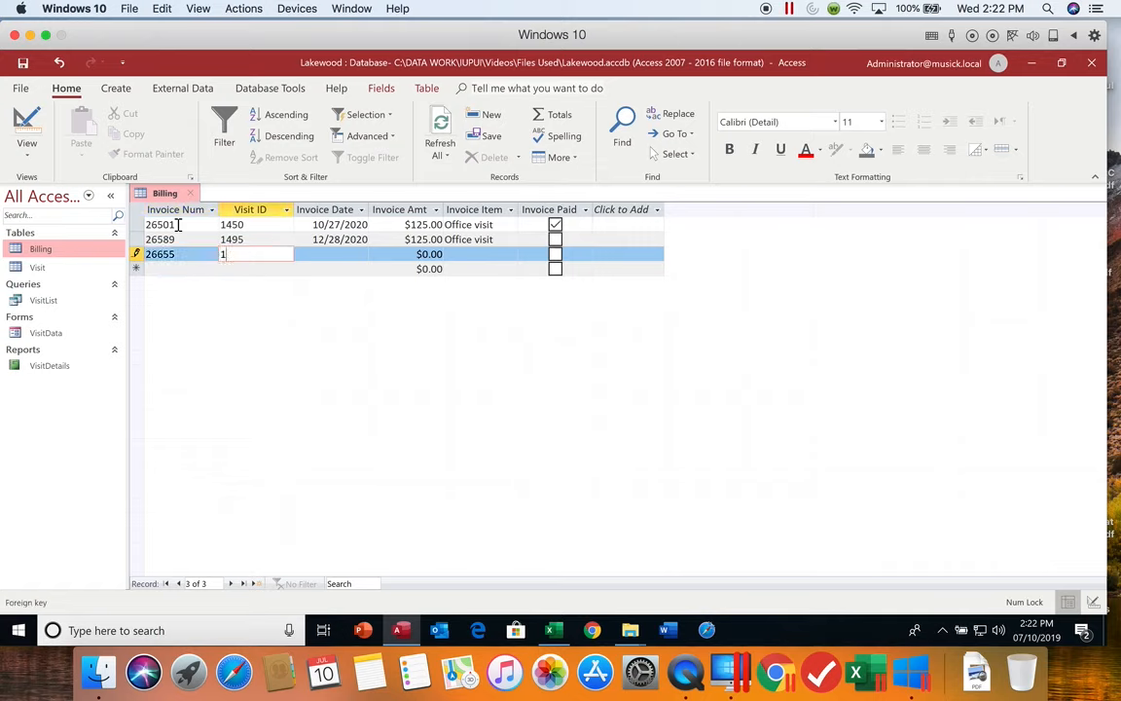
{"action": "type", "text": "530"}
{"action": "key", "text": "Tab"}
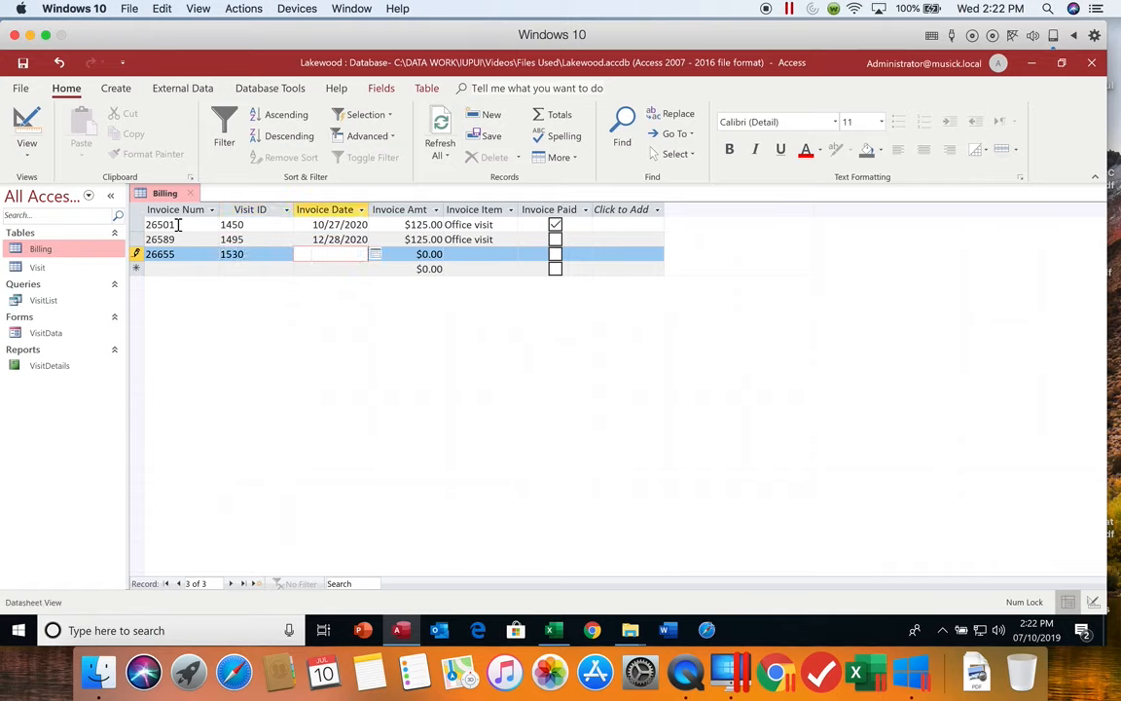
Step: Enter the invoice date 01/27/2021 and the invoice amount 50 for invoice 26655
{"action": "type", "text": "1/27"}
{"action": "type", "text": "/2"}
{"action": "type", "text": "021"}
{"action": "key", "text": "Tab"}
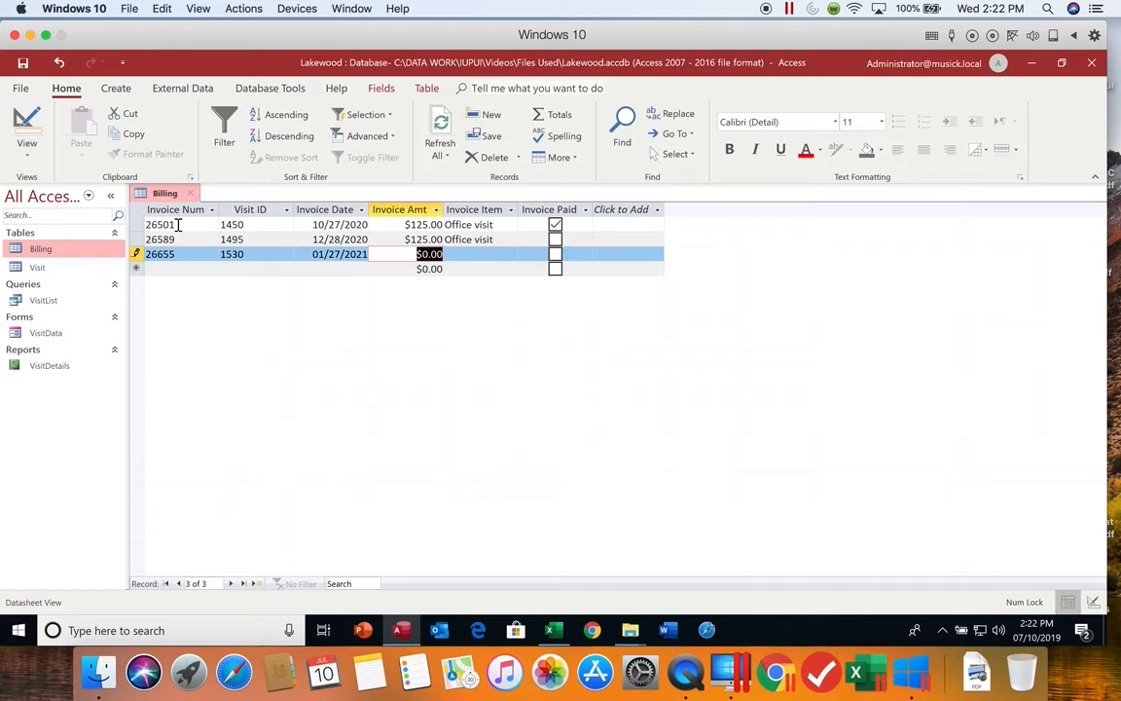
{"action": "type", "text": "50"}
{"action": "key", "text": "Tab"}
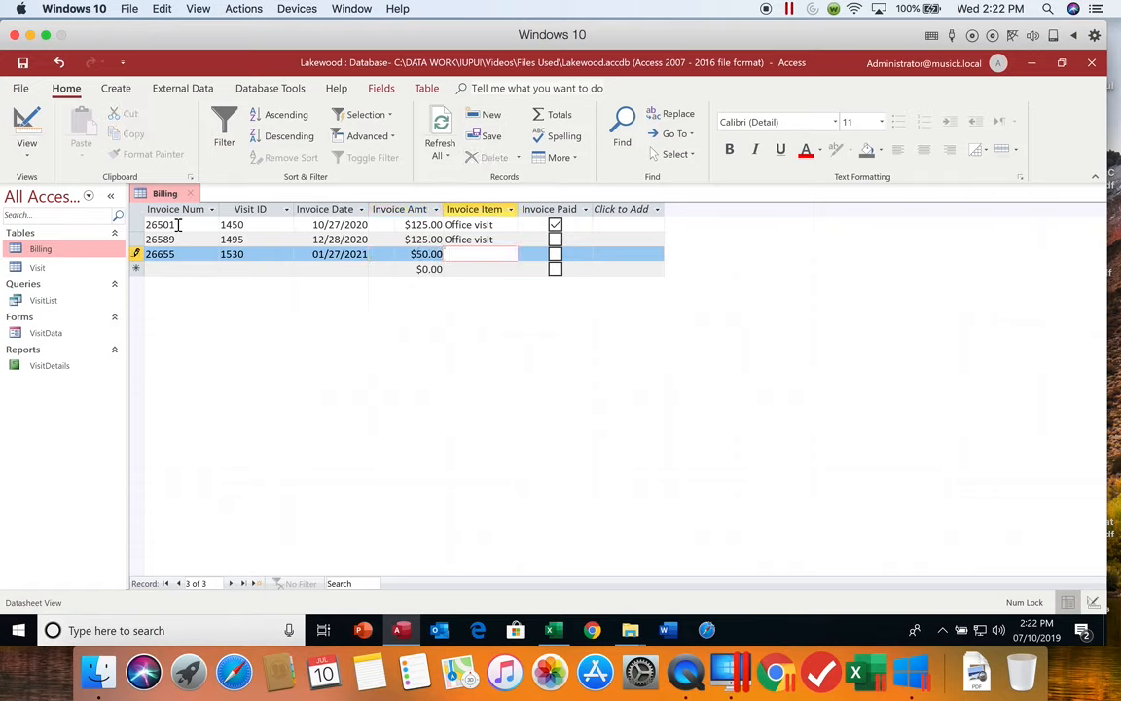
Step: Complete invoice 26655 with the item "Lab work" and mark it as paid
{"action": "type", "text": "Lab work"}
{"action": "key", "text": "Tab"}
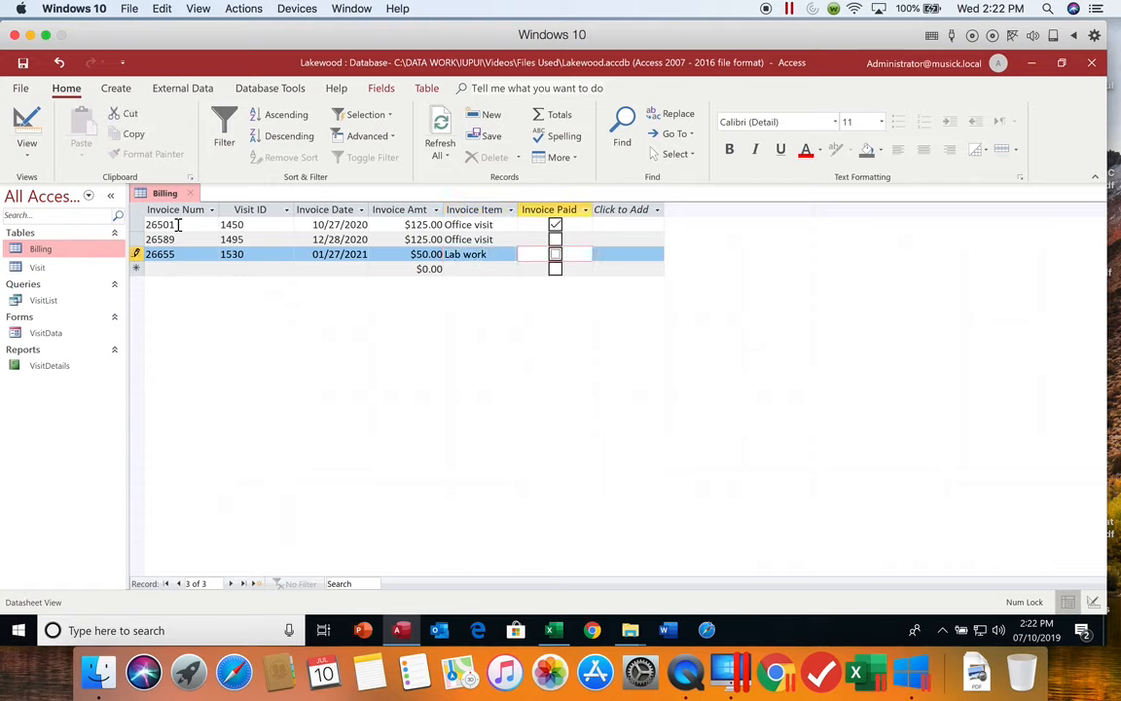
{"action": "key", "text": "space"}
{"action": "key", "text": "Tab"}
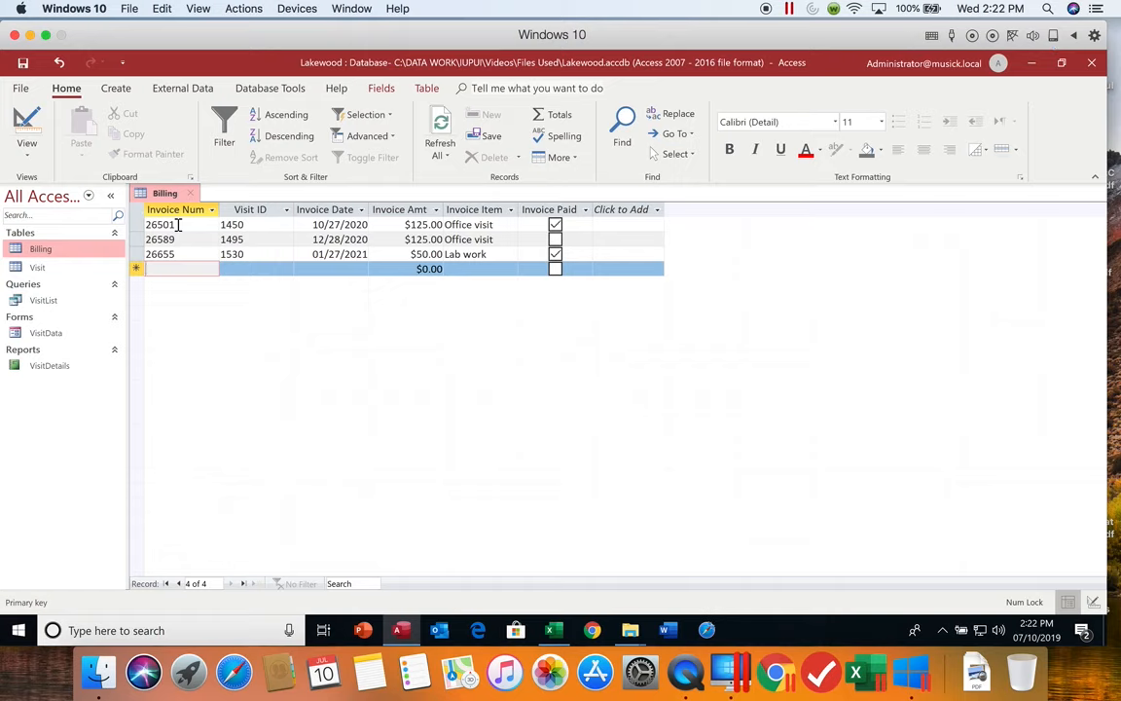
Step: Start the fourth Billing record with invoice number 26767 and visit ID 1598
{"action": "type", "text": "26"}
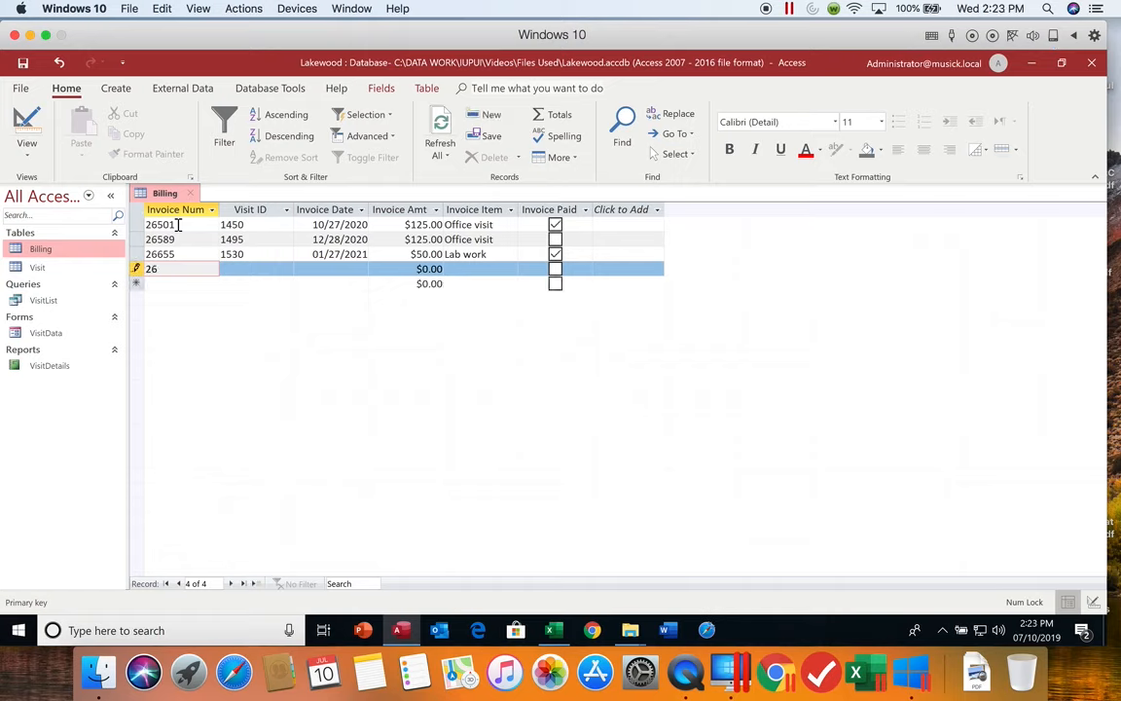
{"action": "type", "text": "767"}
{"action": "key", "text": "Tab"}
{"action": "type", "text": "1598"}
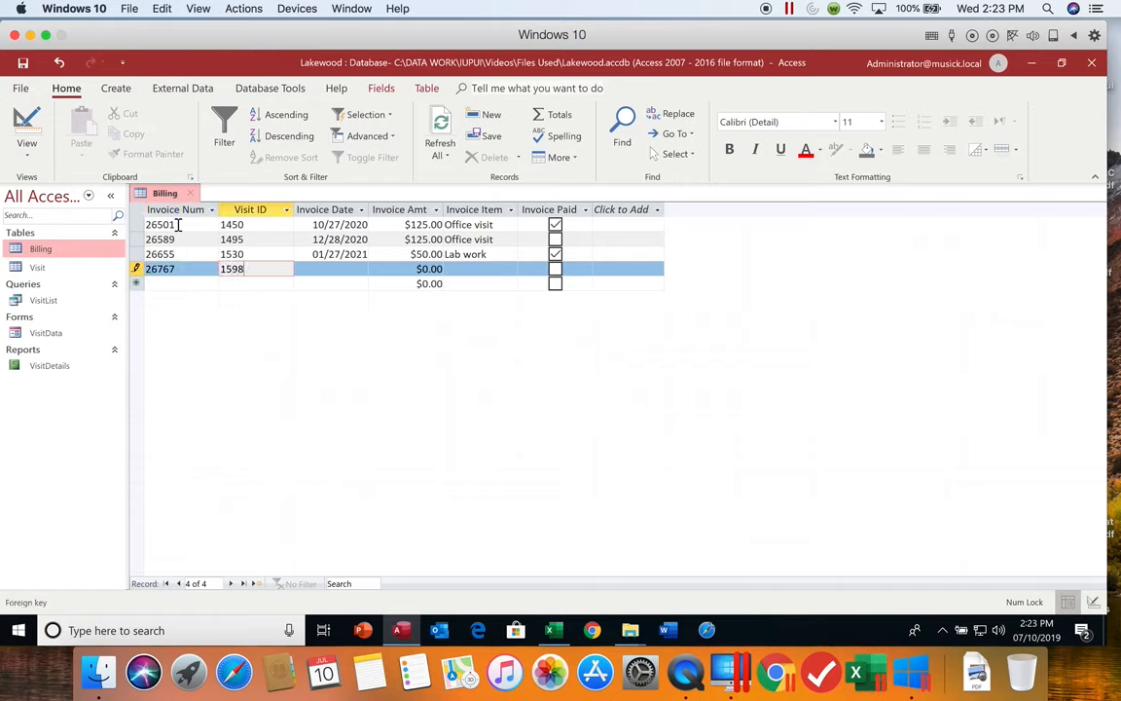
{"action": "key", "text": "Tab"}
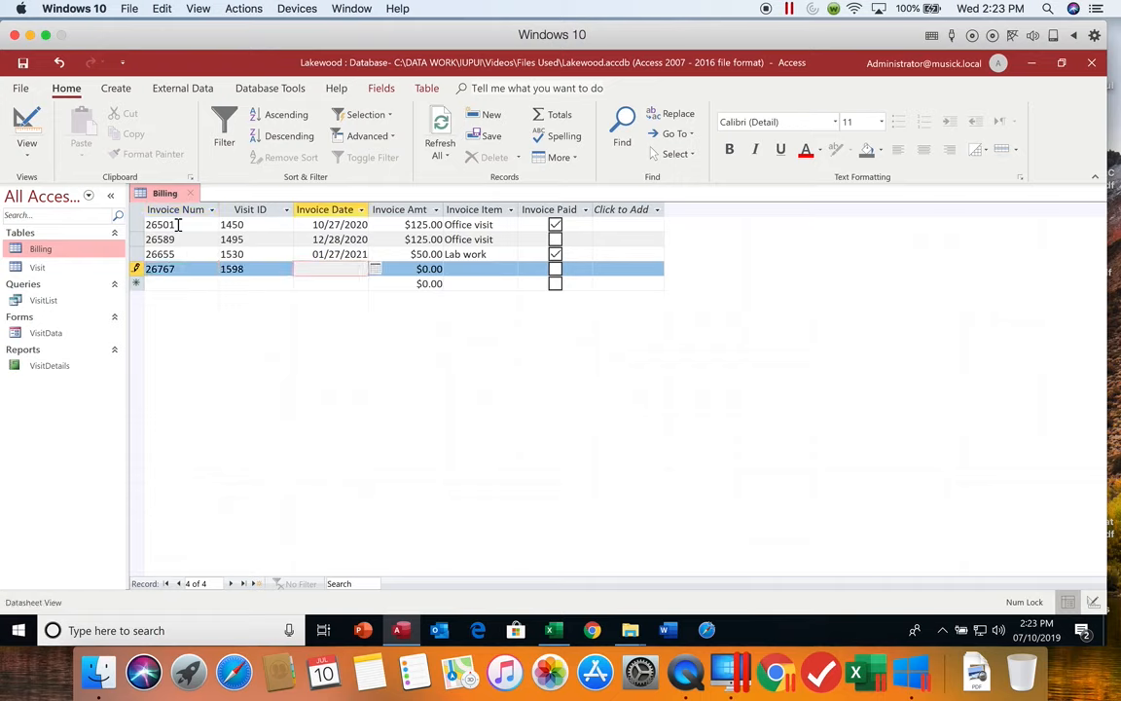
Step: Complete invoice 26767 with date 03/26/2021, amount 50 and item "Lab work", leaving it unpaid
{"action": "type", "text": "3/26/"}
{"action": "type", "text": "2021"}
{"action": "key", "text": "Tab"}
{"action": "type", "text": "50"}
{"action": "key", "text": "Tab"}
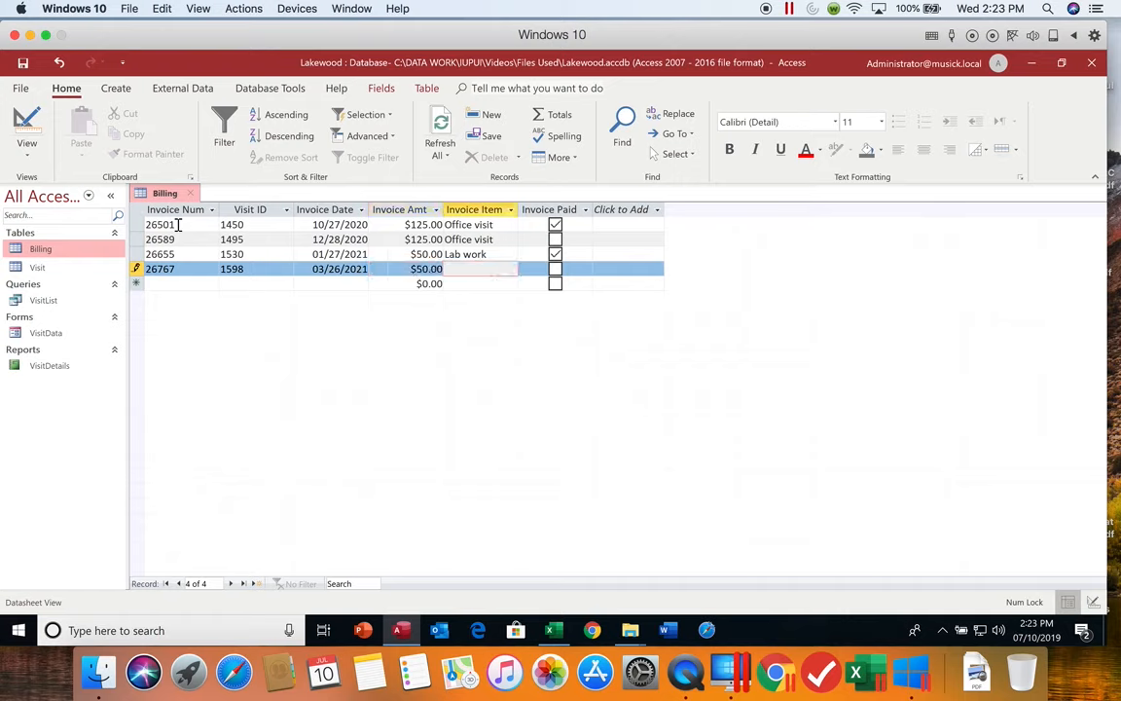
{"action": "type", "text": "Lab work"}
{"action": "key", "text": "Tab"}
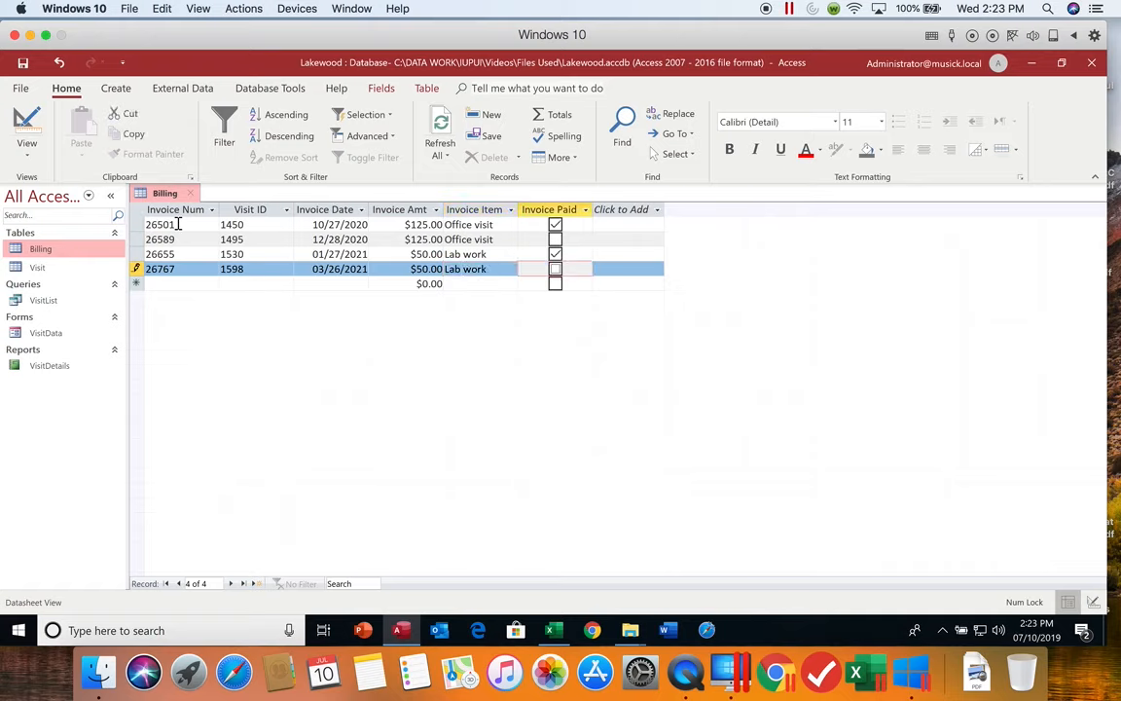
{"action": "key", "text": "Tab"}
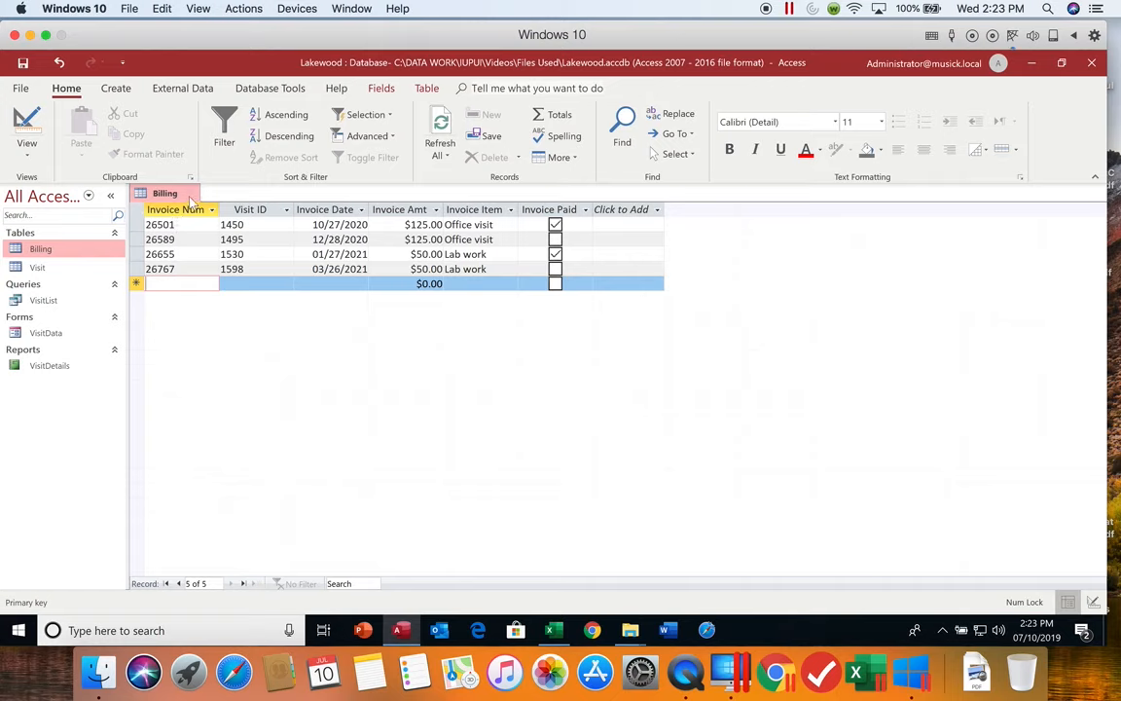
Step: Close the Billing table and start importing external data from an Excel file
{"action": "left_click", "coordinate": [192, 192]}
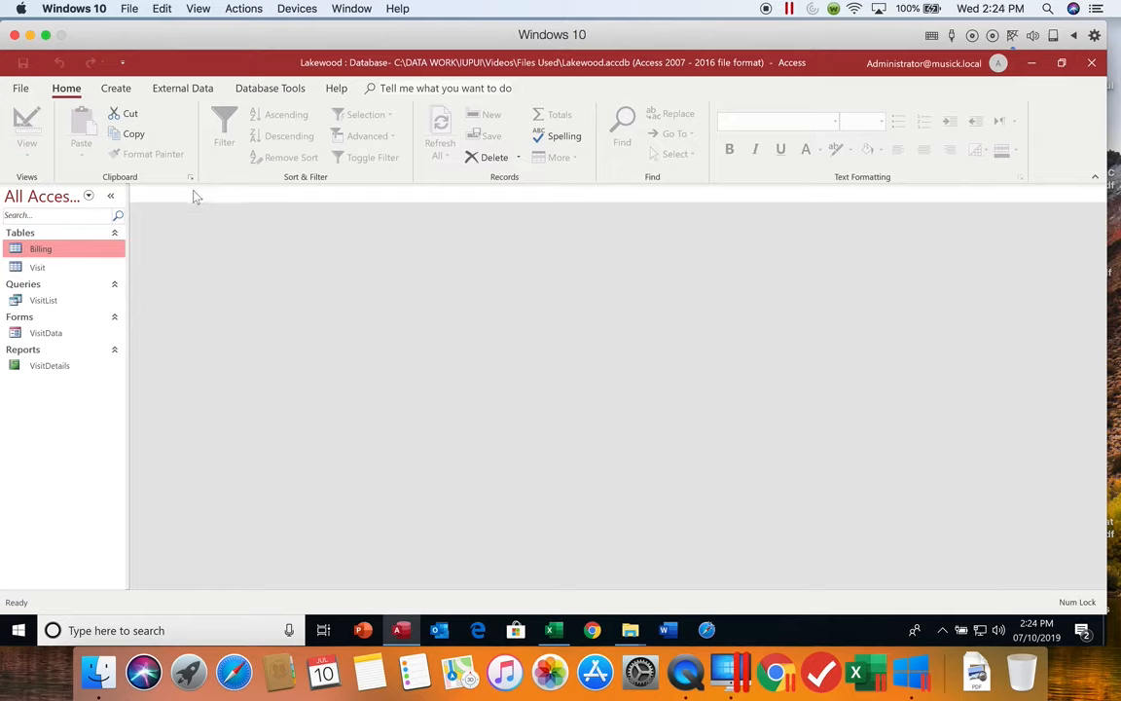
{"action": "left_click", "coordinate": [171, 87]}
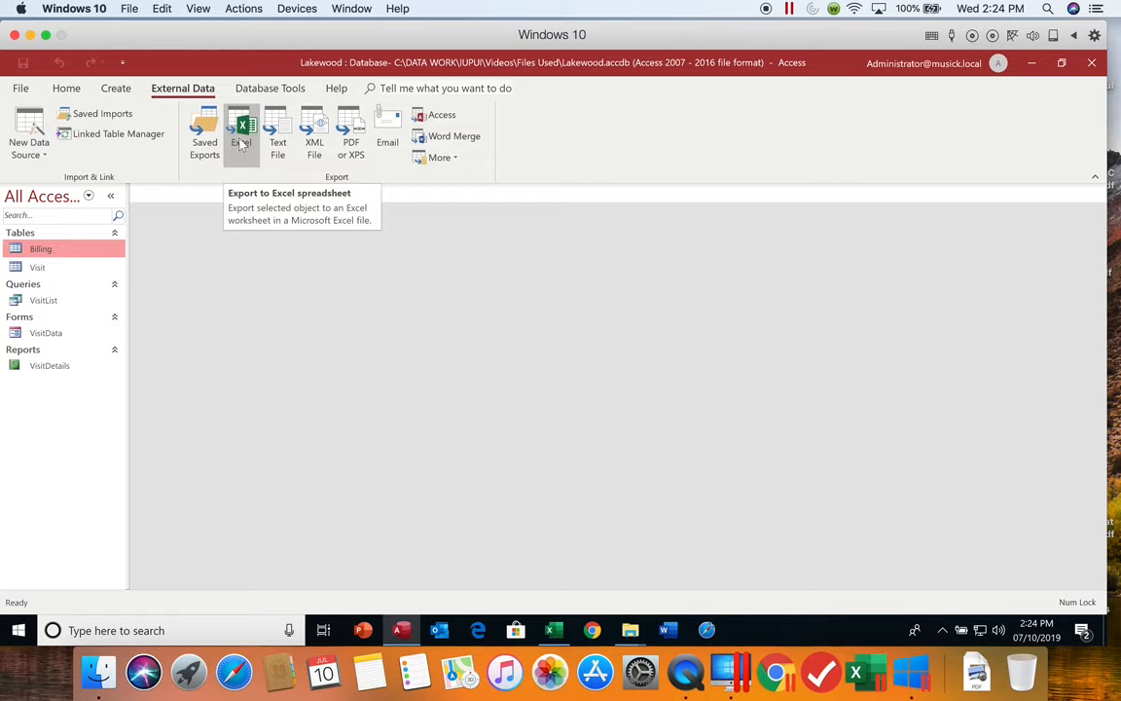
{"action": "left_click", "coordinate": [44, 156]}
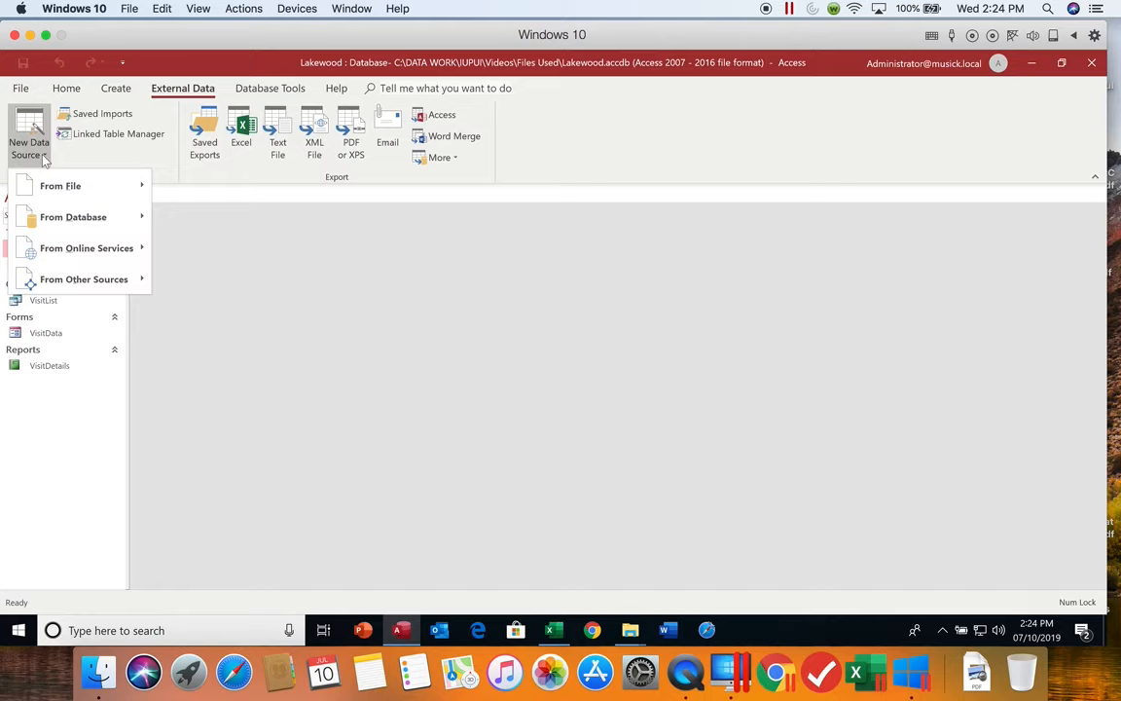
{"action": "mouse_move", "coordinate": [84, 199]}
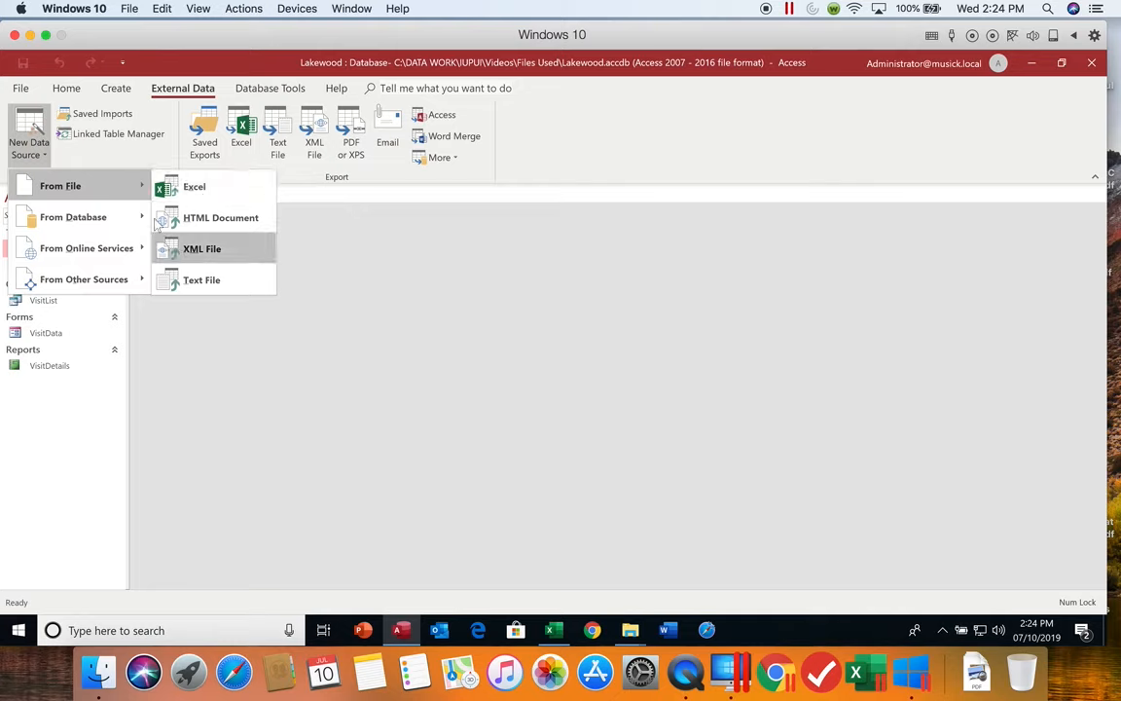
{"action": "mouse_move", "coordinate": [127, 217]}
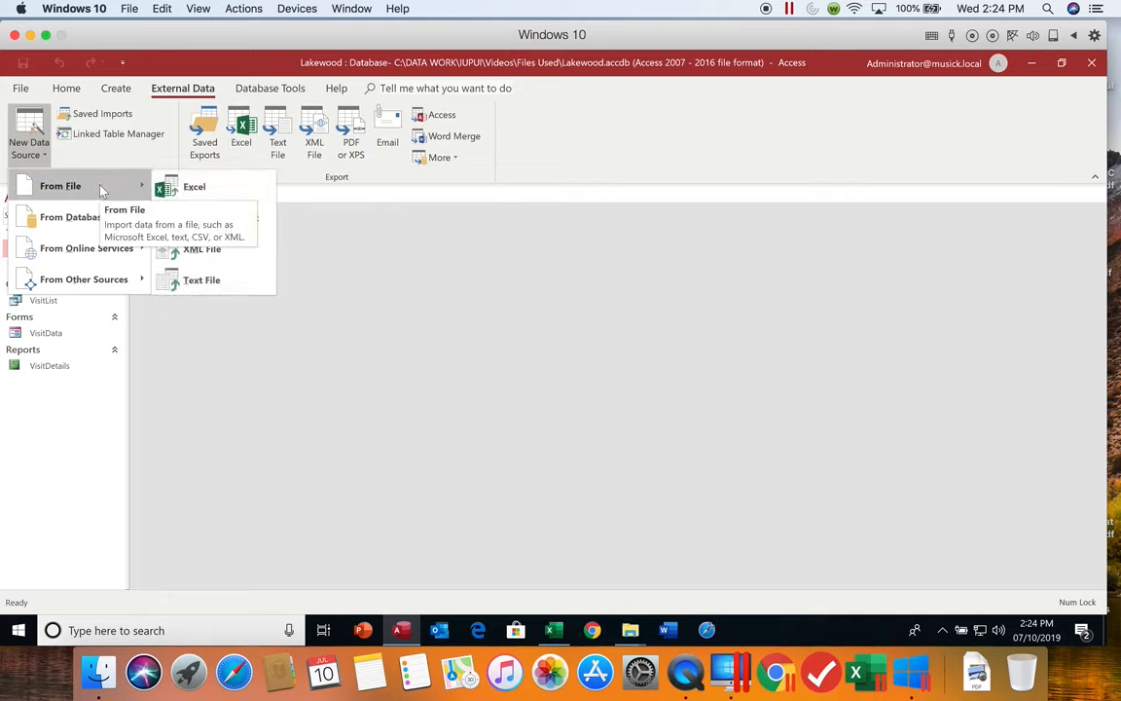
{"action": "left_click", "coordinate": [181, 191]}
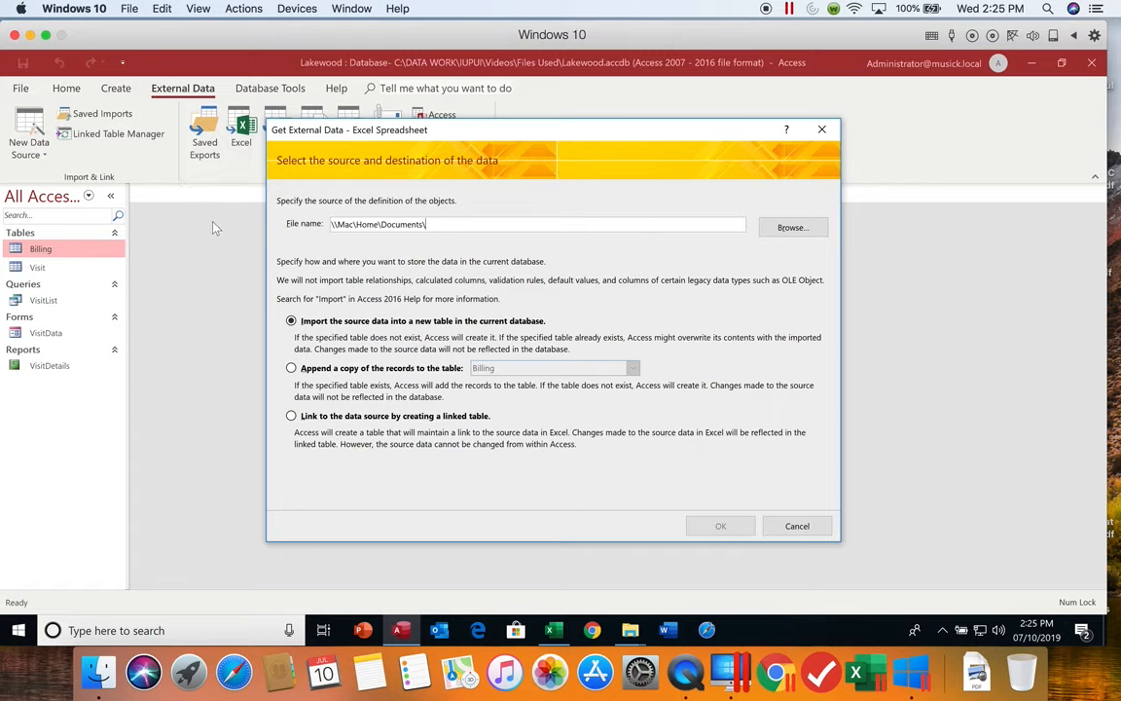
Step: Choose Support_AC_2_Invoices.xlsx from C:\DATA WORK\IUPUI\Videos\Files Used as the import source
{"action": "left_click", "coordinate": [792, 228]}
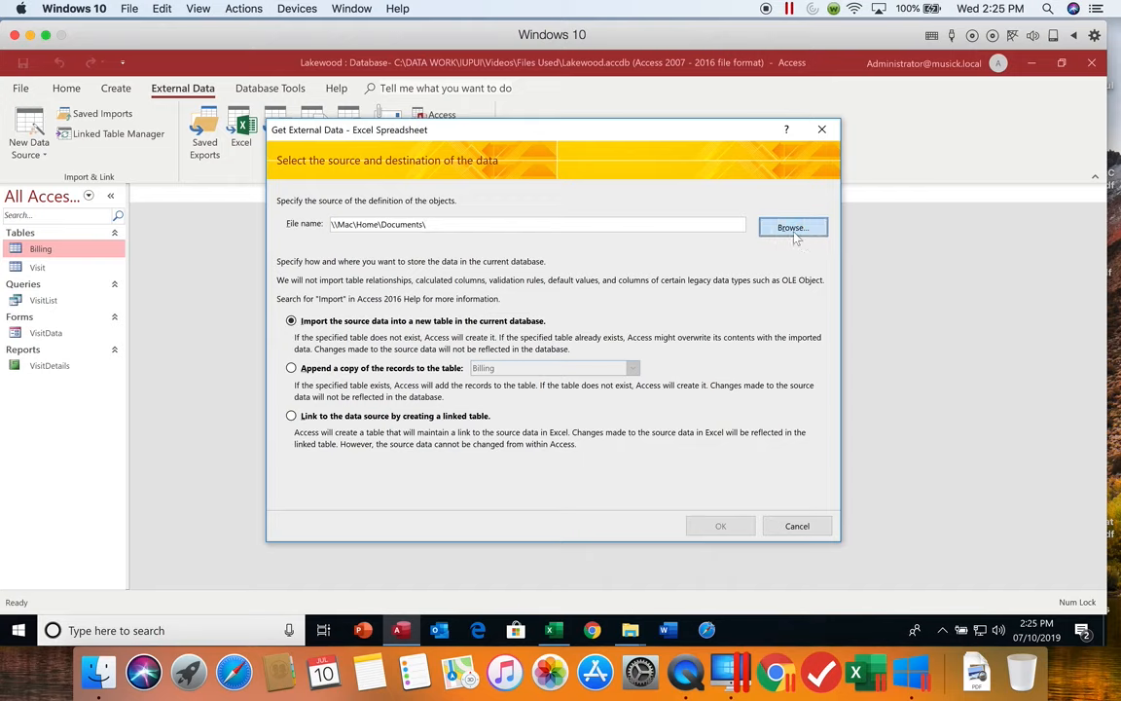
{"action": "scroll", "coordinate": [365, 360], "scroll_direction": "down", "scroll_amount": 5}
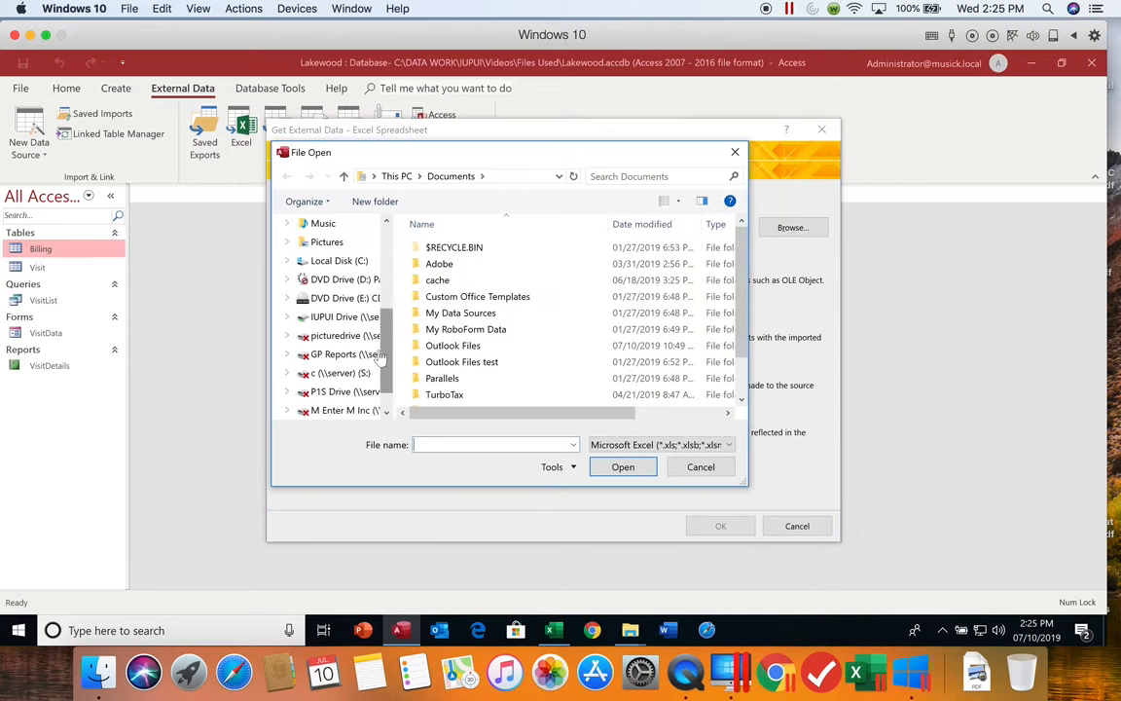
{"action": "left_click", "coordinate": [352, 261]}
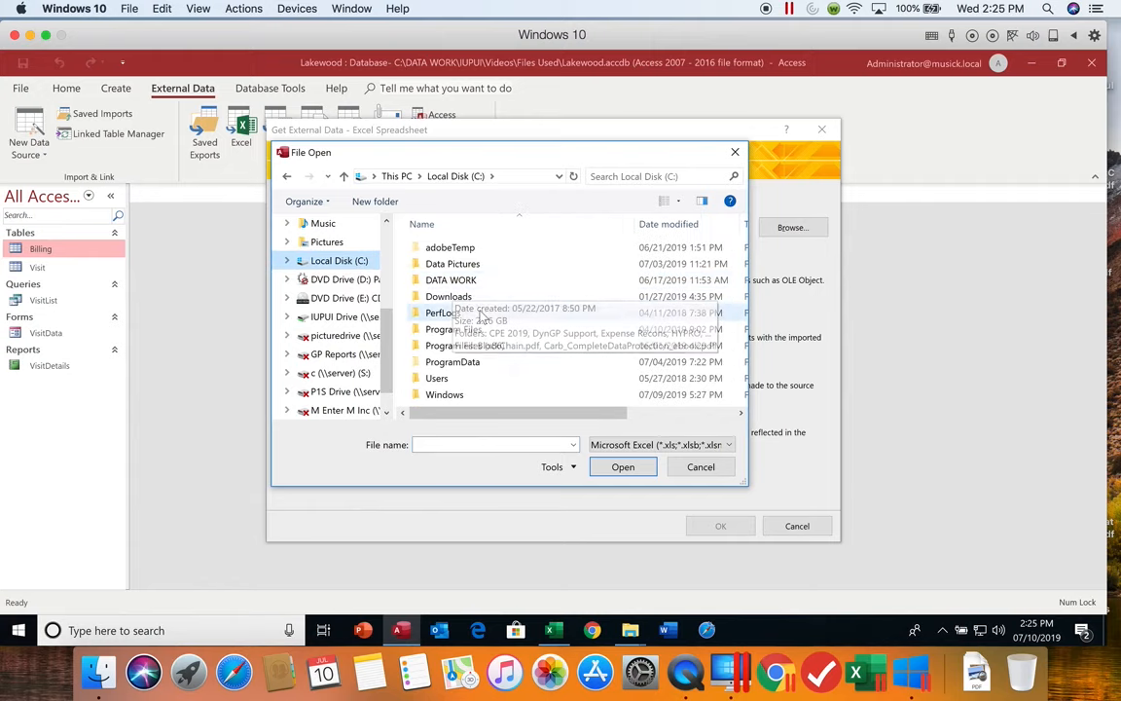
{"action": "double_click", "coordinate": [462, 284]}
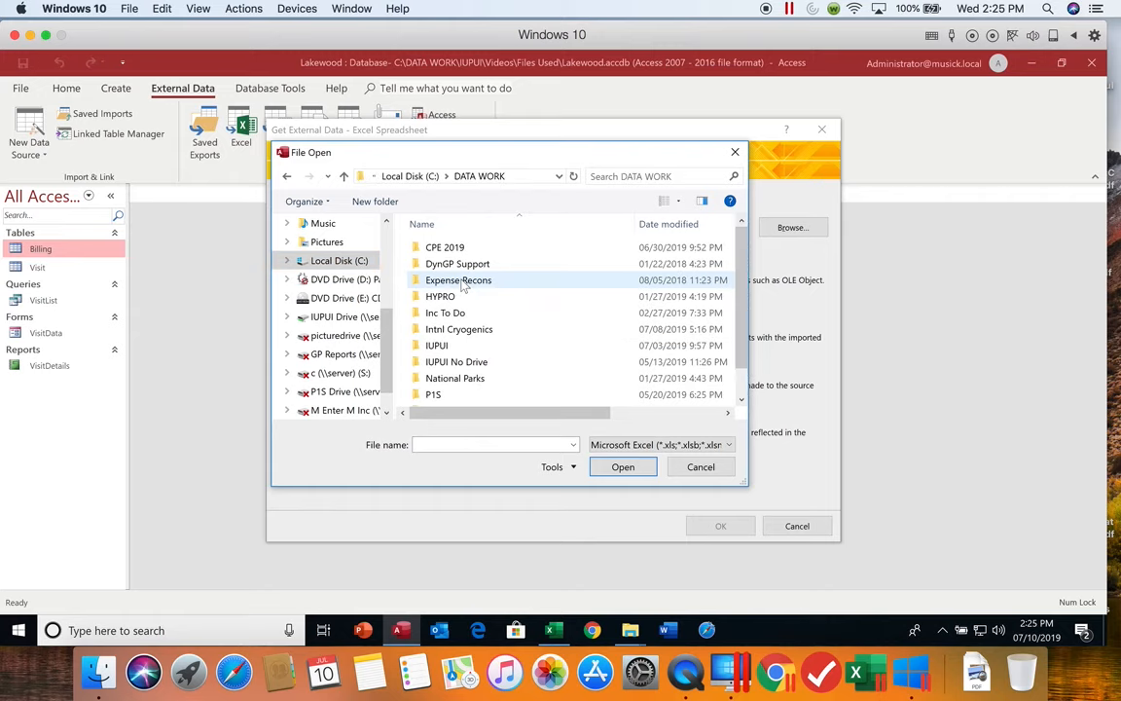
{"action": "left_click", "coordinate": [468, 348]}
{"action": "double_click", "coordinate": [468, 349]}
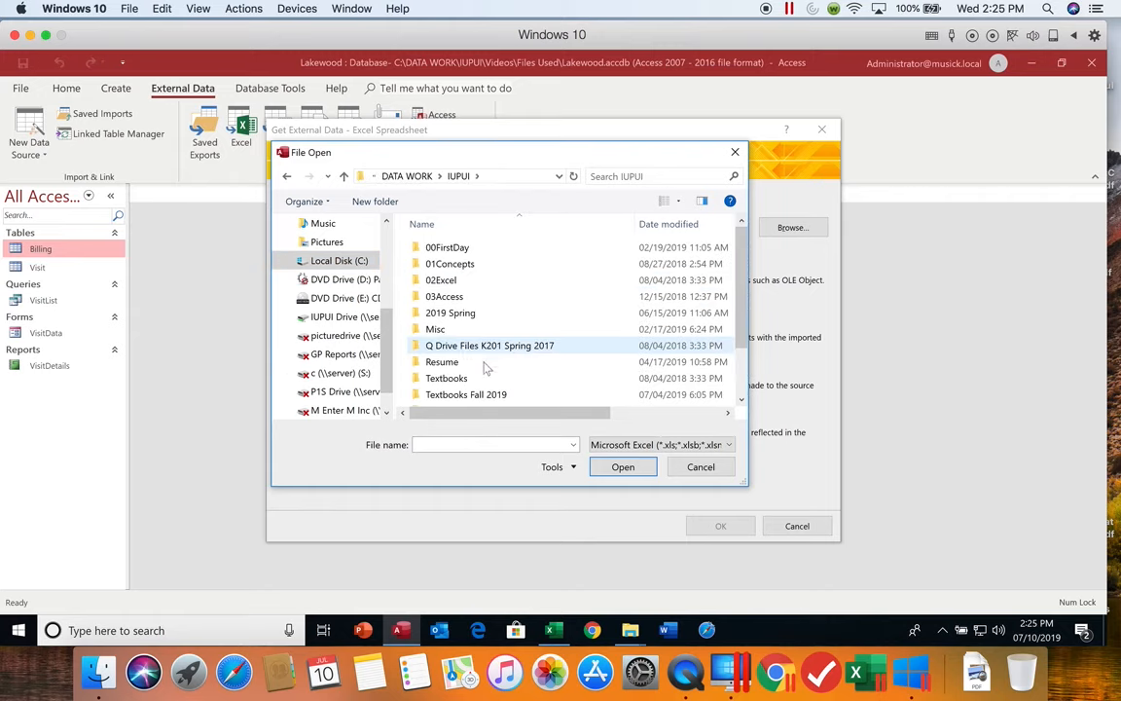
{"action": "left_click", "coordinate": [740, 368]}
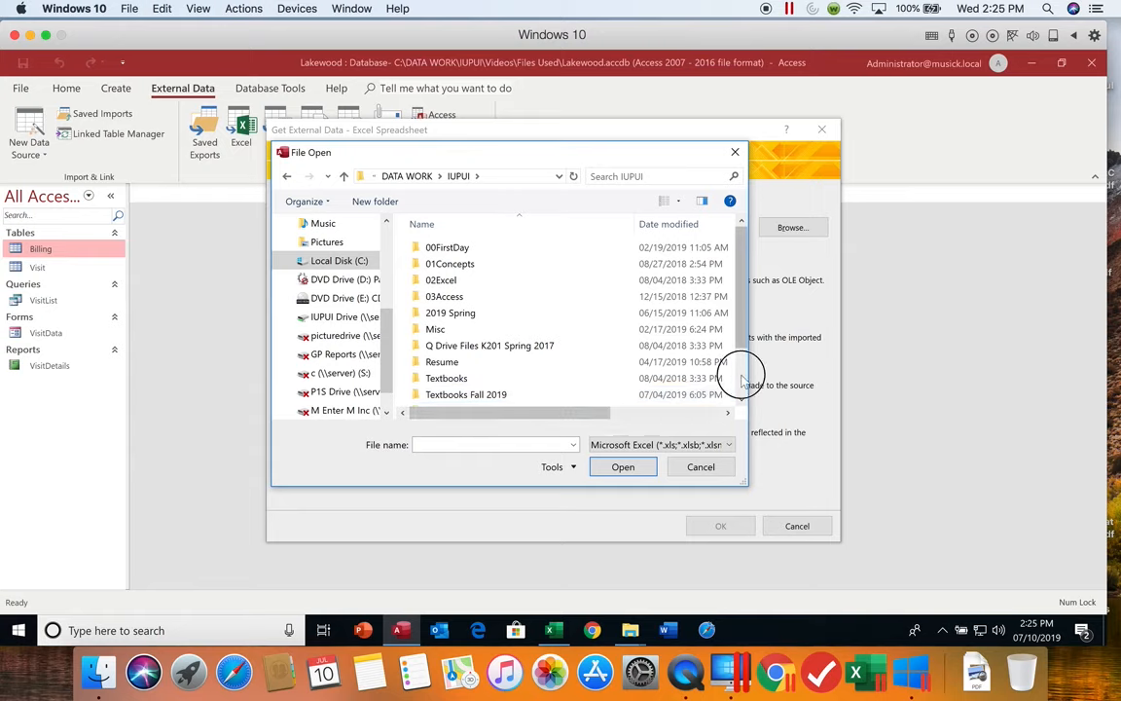
{"action": "double_click", "coordinate": [443, 348]}
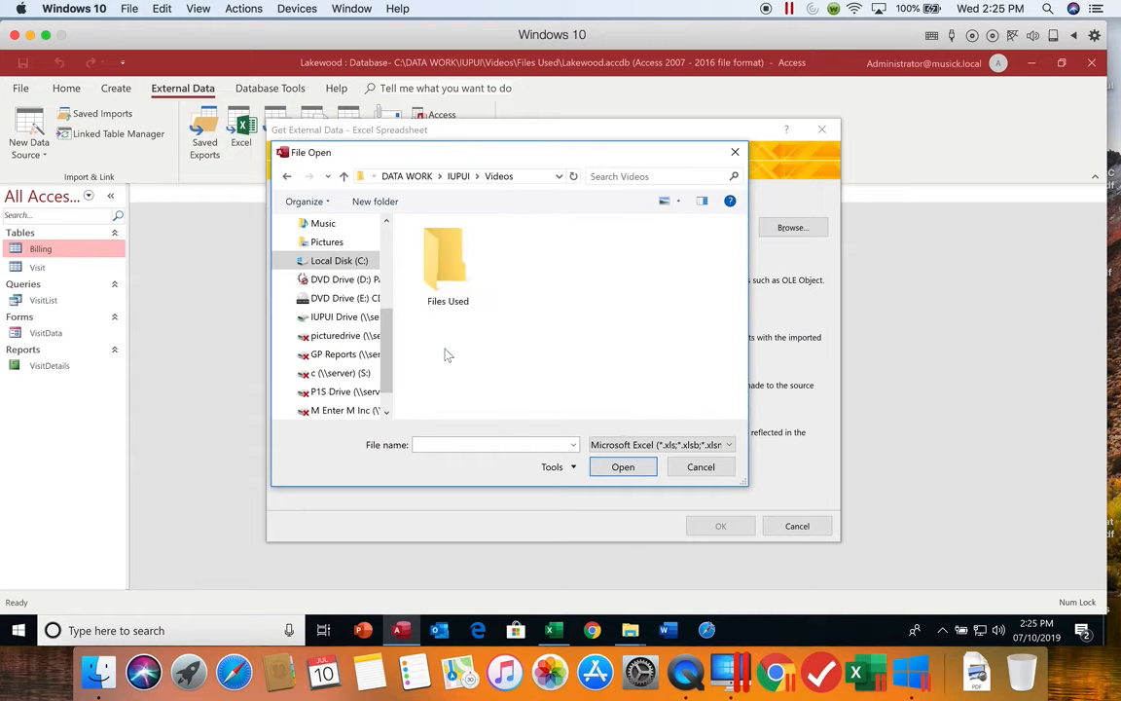
{"action": "double_click", "coordinate": [471, 283]}
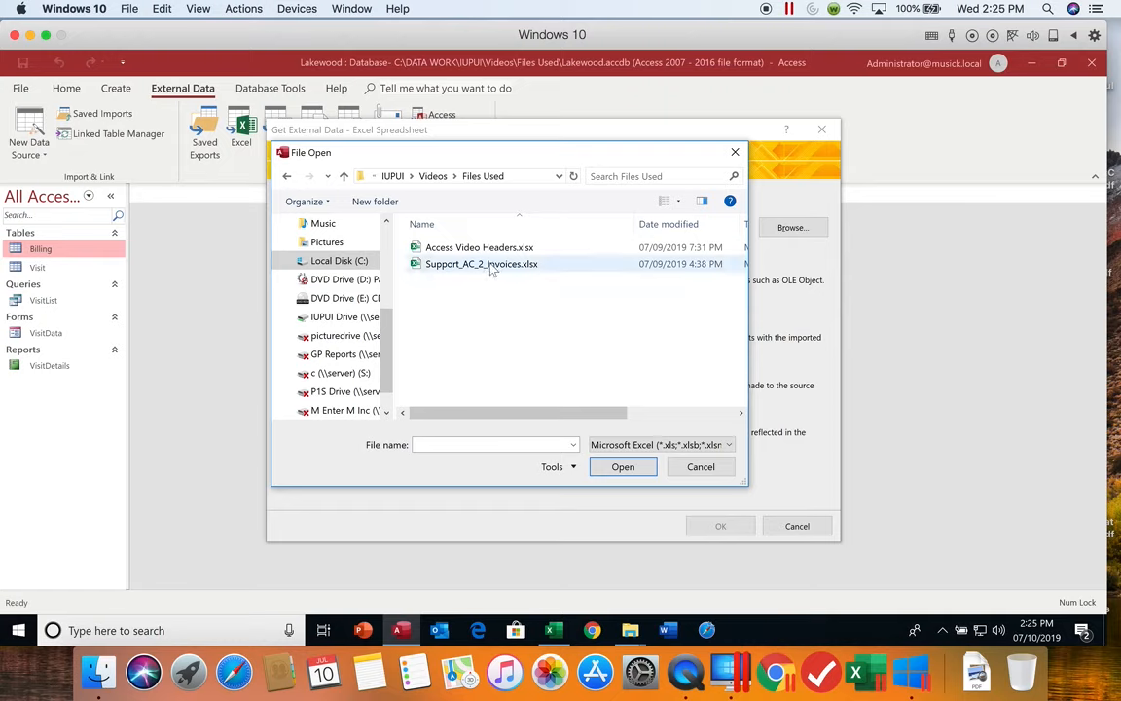
{"action": "left_click", "coordinate": [489, 268]}
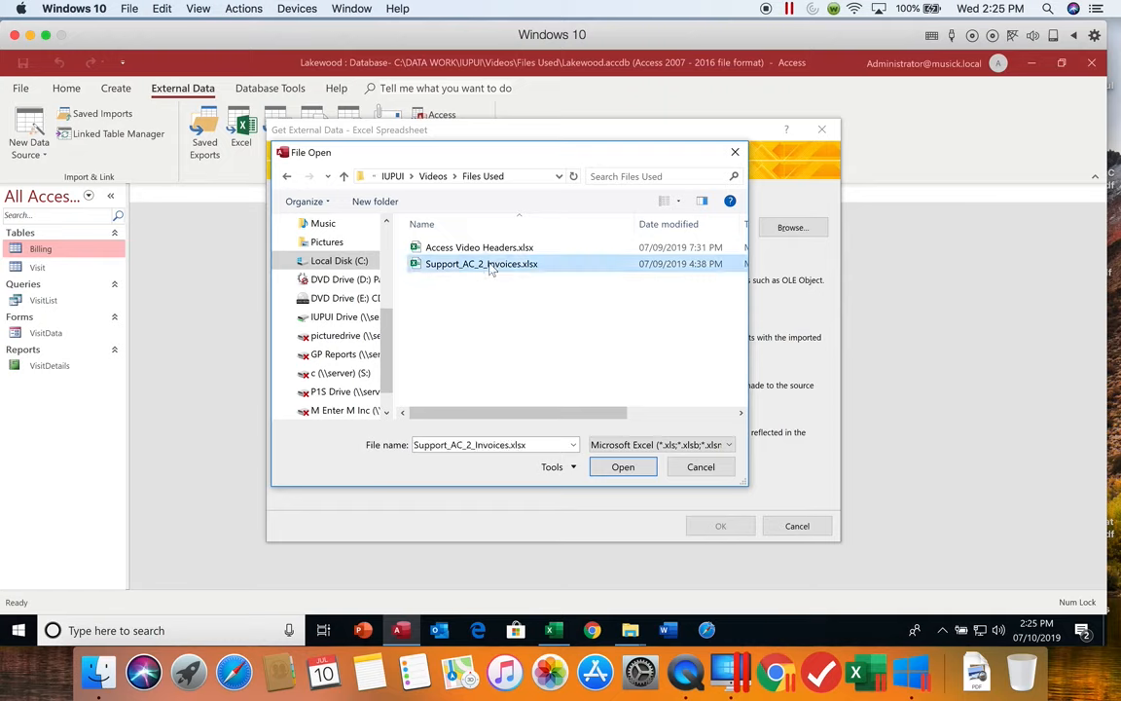
{"action": "left_click", "coordinate": [622, 469]}
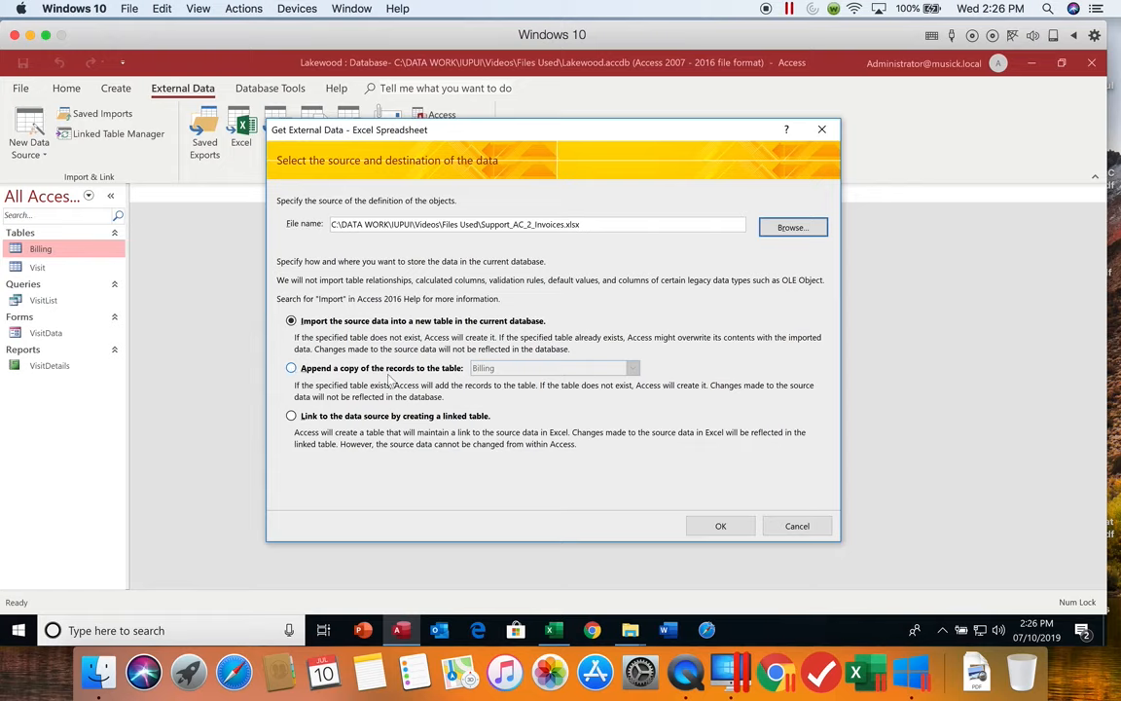
Step: Set the import to append a copy of the records to the Billing table and continue to the import wizard
{"action": "left_click", "coordinate": [291, 368]}
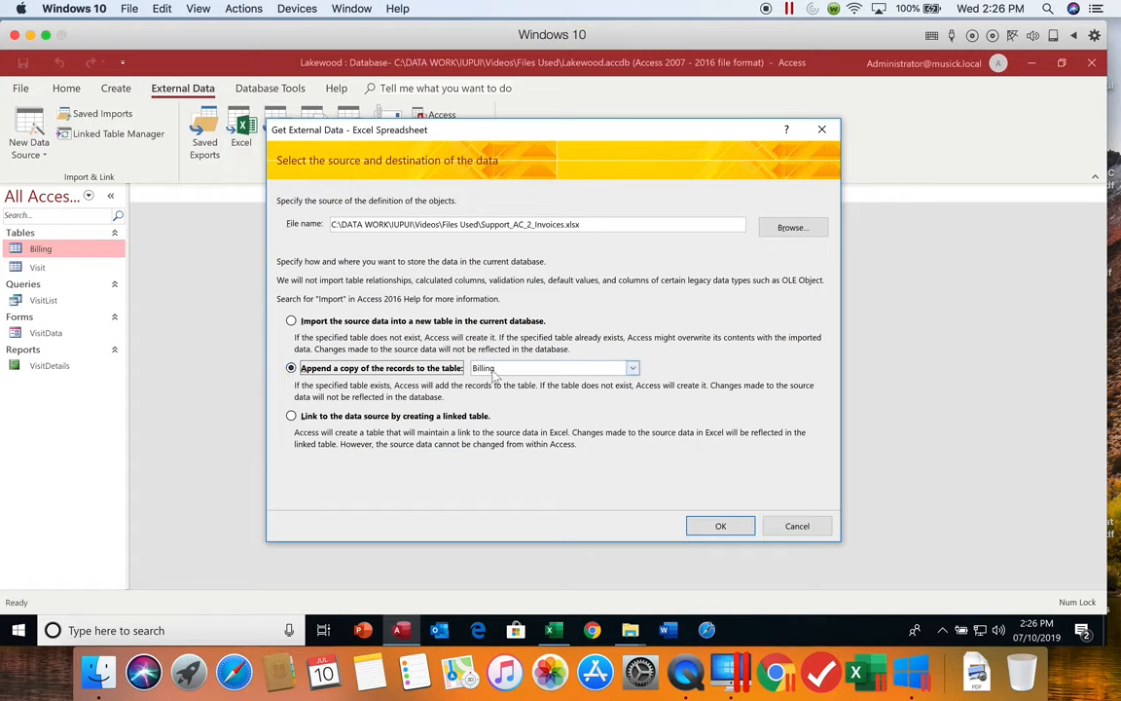
{"action": "left_click", "coordinate": [632, 368]}
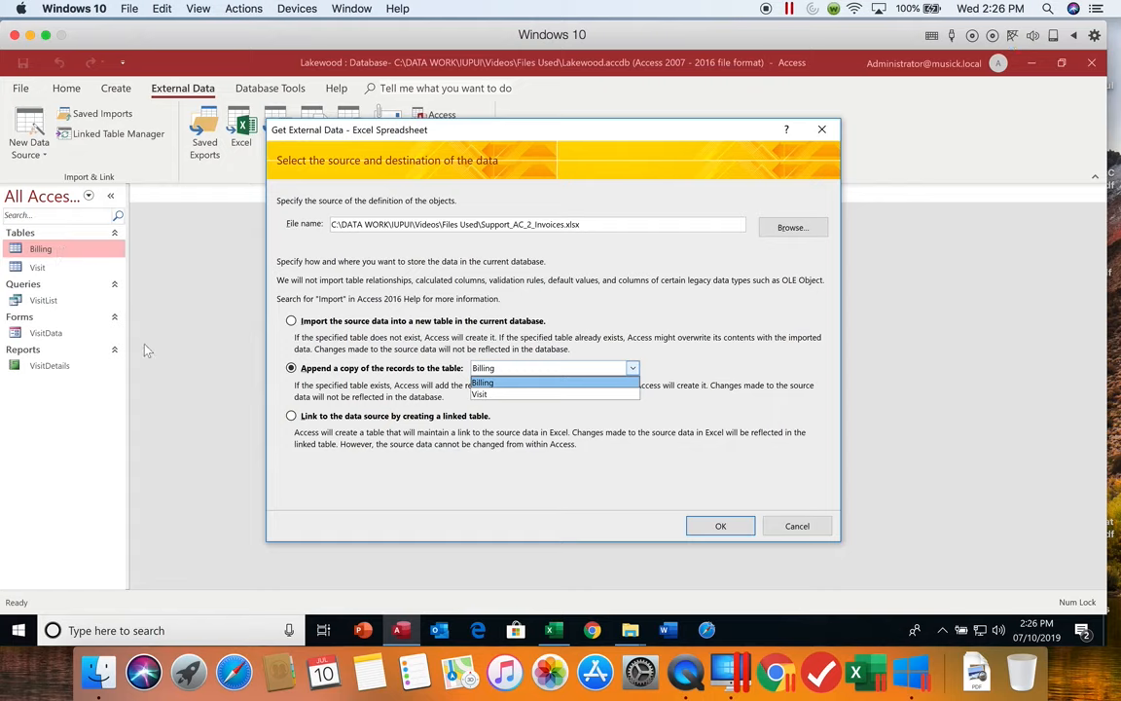
{"action": "left_click", "coordinate": [476, 378]}
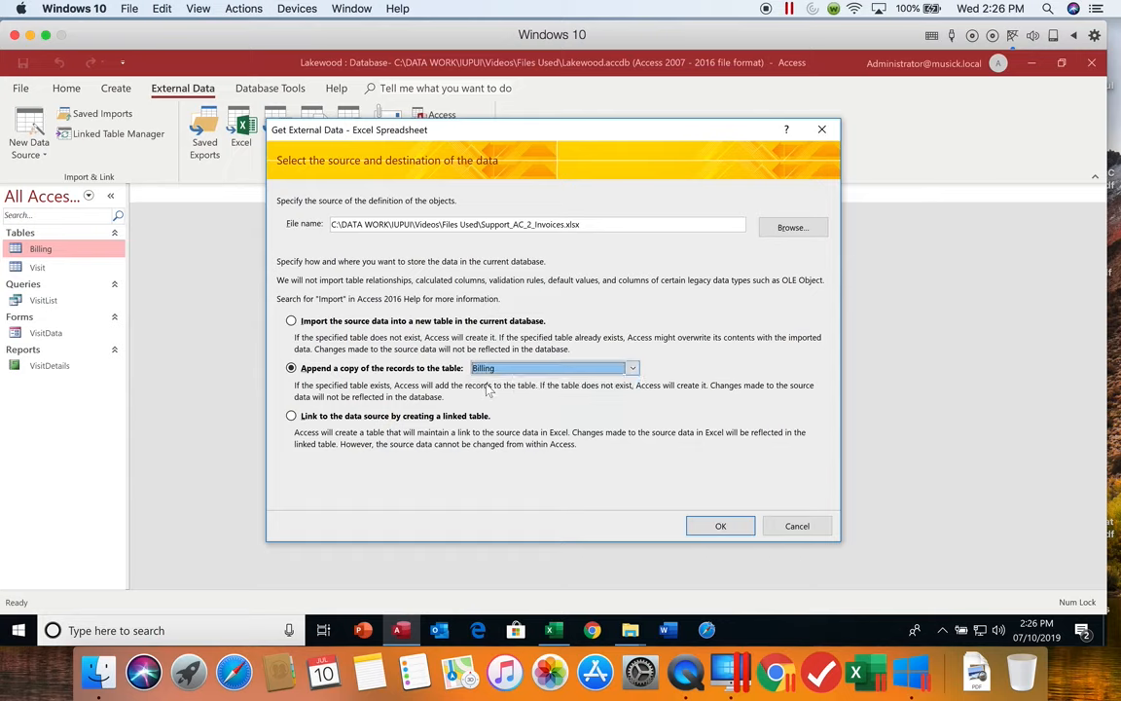
{"action": "left_click", "coordinate": [718, 529]}
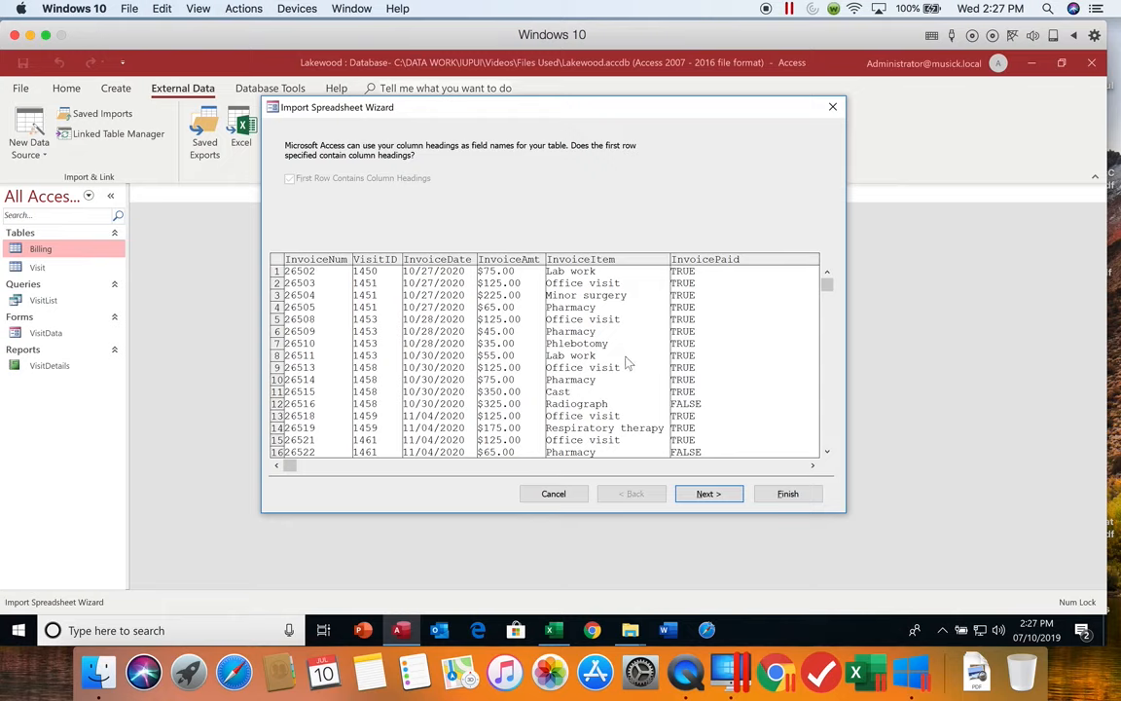
Step: Finish importing the spreadsheet into the Billing table without a table analysis and without saving the import steps
{"action": "left_click", "coordinate": [714, 496]}
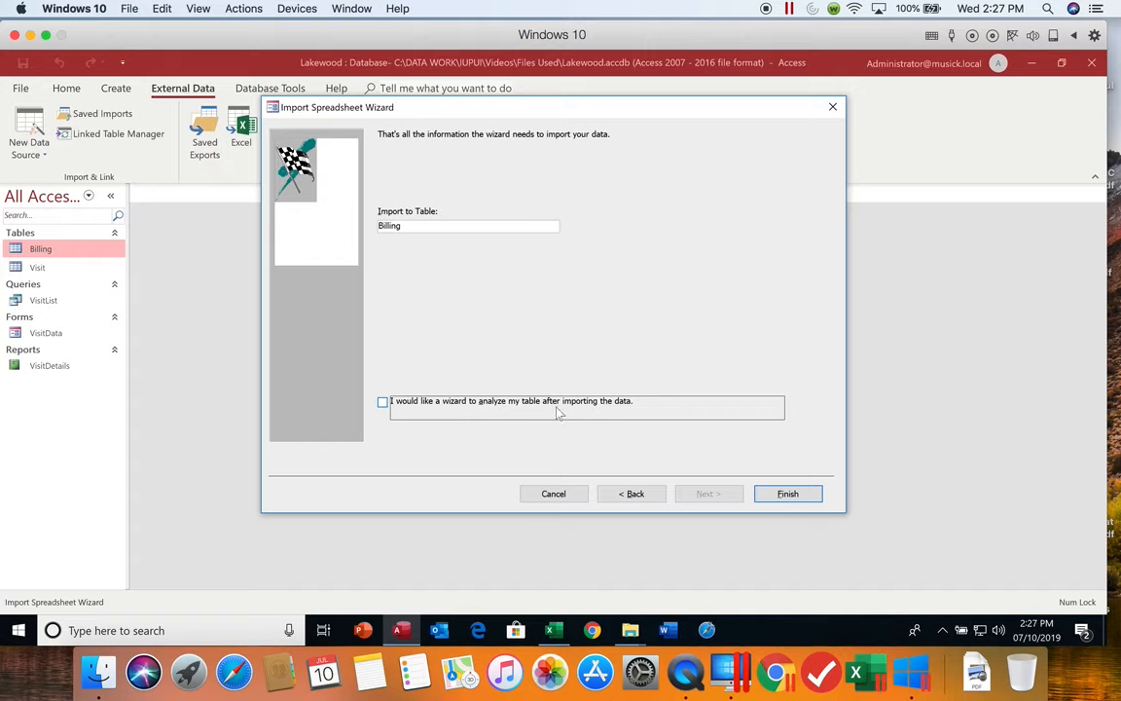
{"action": "left_click", "coordinate": [790, 495]}
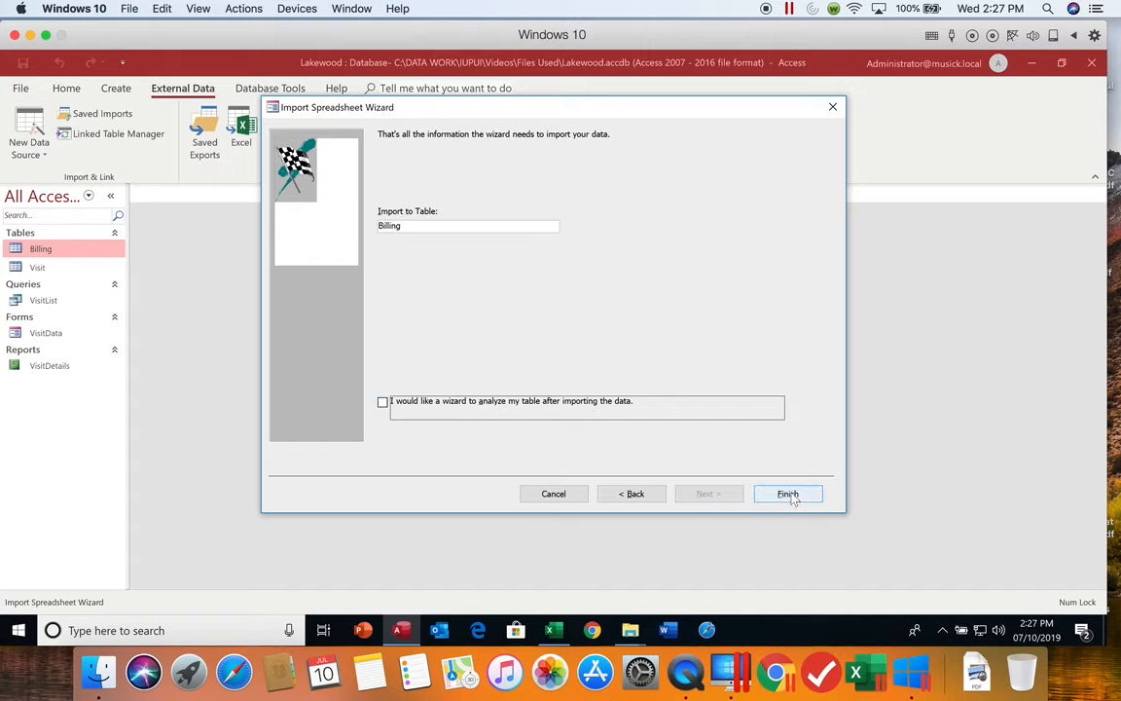
{"action": "left_click", "coordinate": [790, 495]}
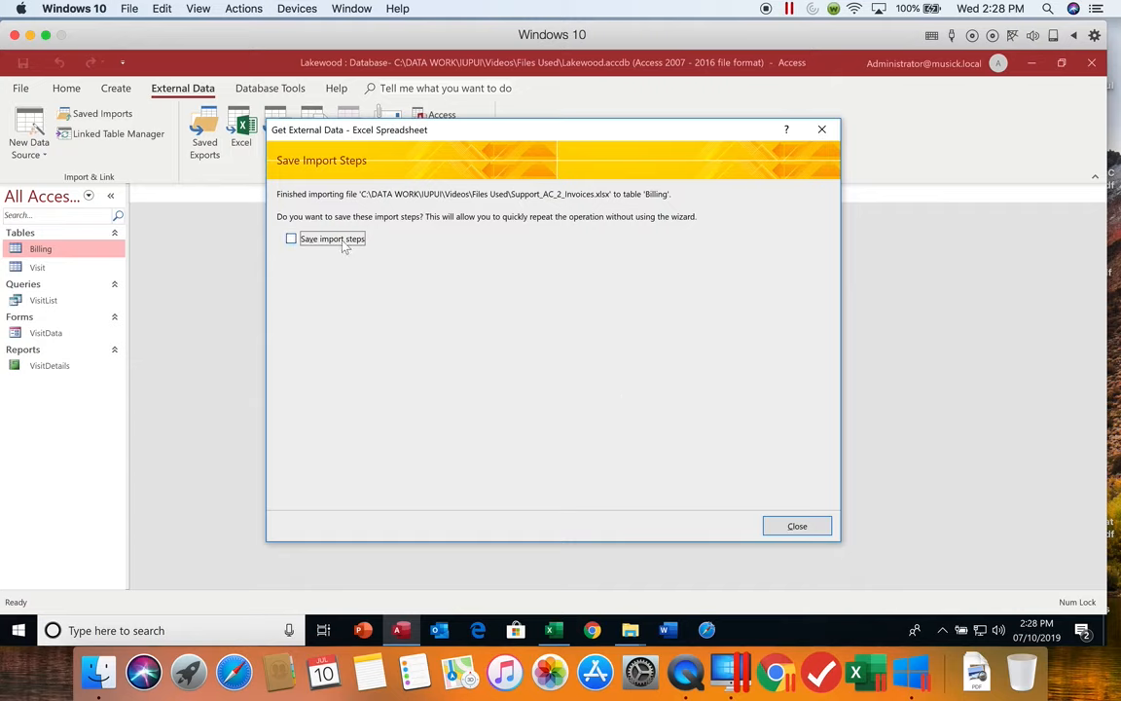
{"action": "left_click", "coordinate": [797, 526]}
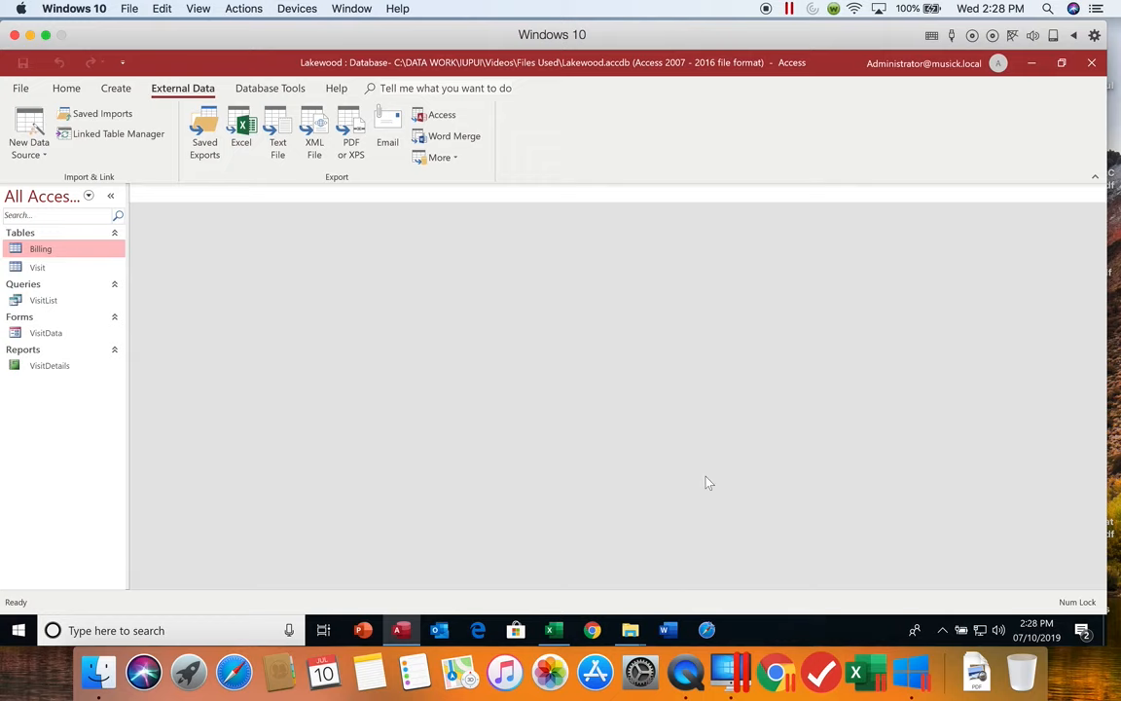
Step: Open the Billing table
{"action": "double_click", "coordinate": [61, 249]}
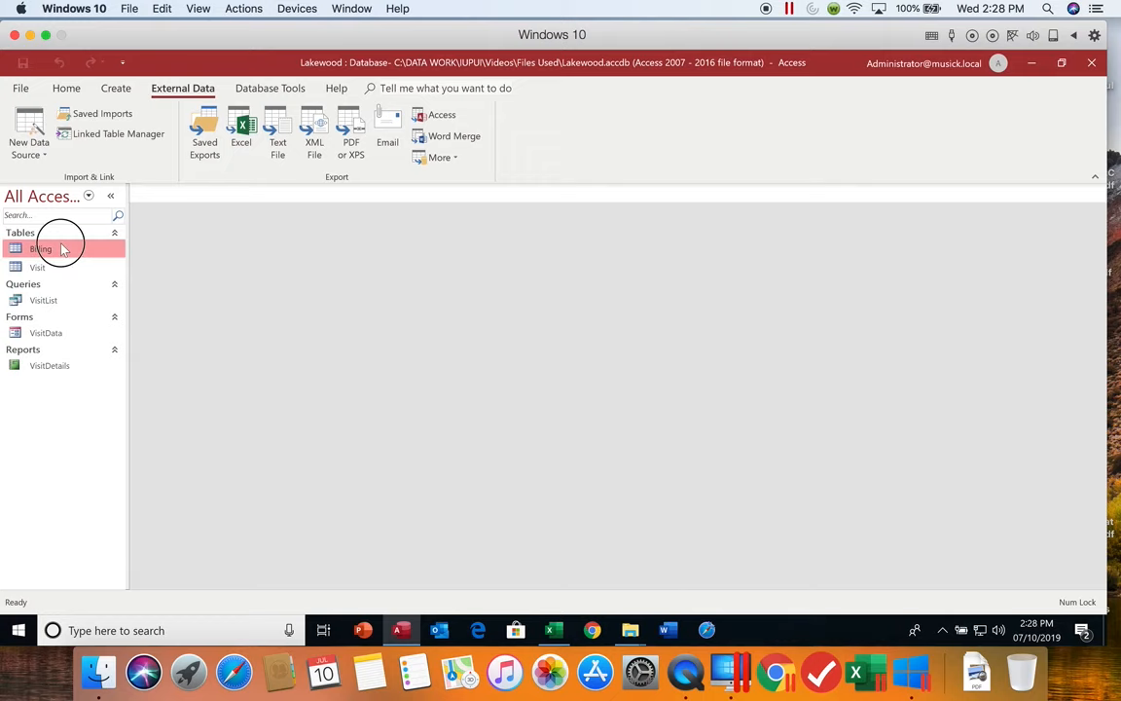